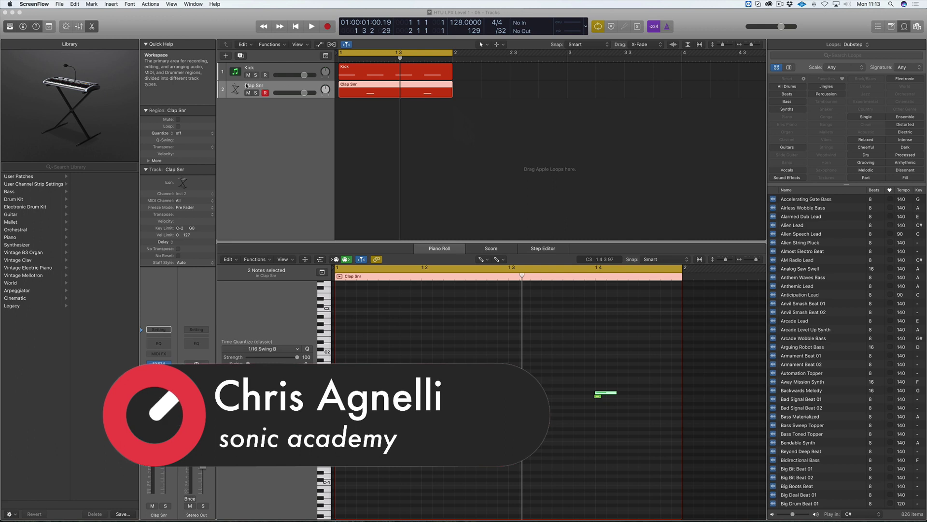
Examine the zones of the Clap Snr track's EXS24 instrument in the instrument editor
left_click(158, 363)
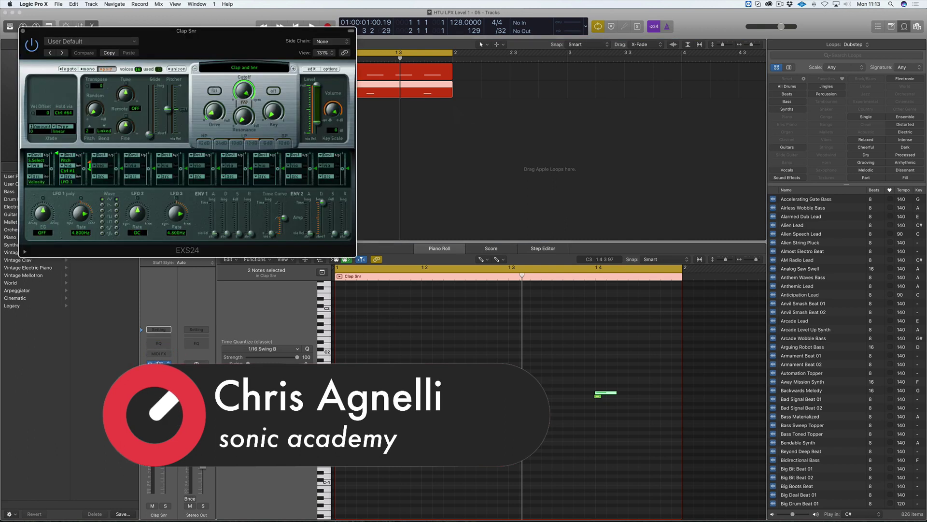
left_click(311, 69)
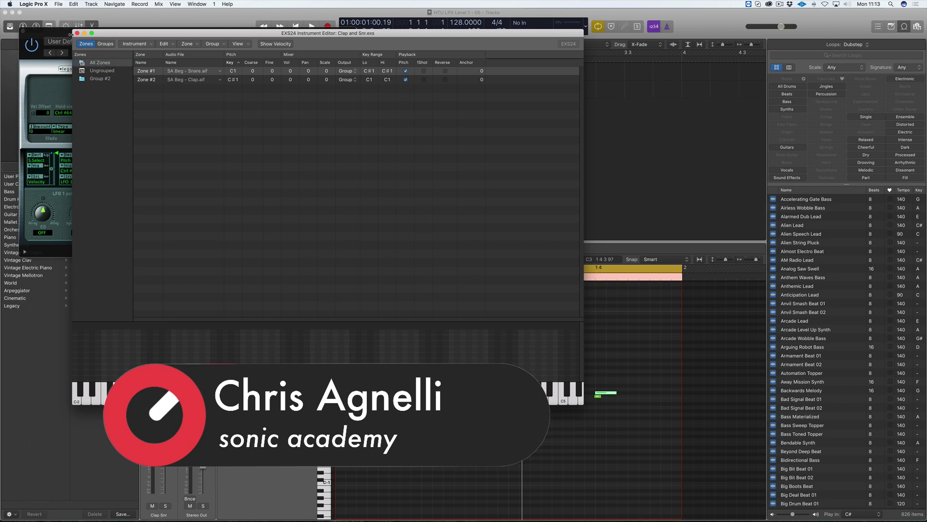
left_click(77, 32)
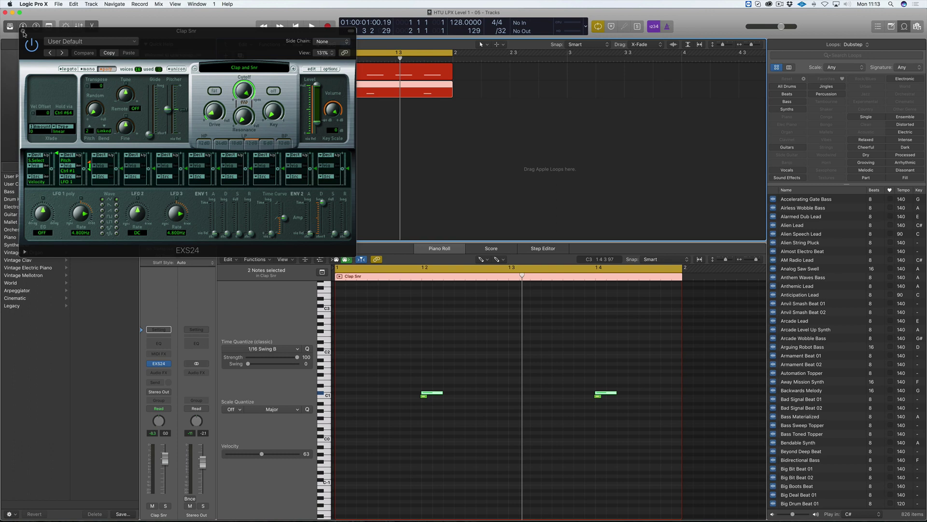
left_click(23, 31)
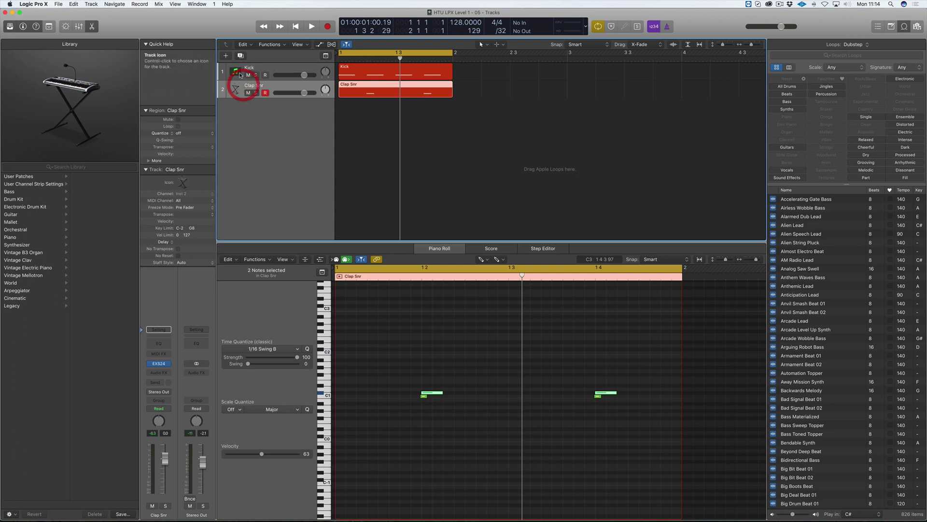
Duplicate the Clap Snr track settings to a new track and unload the Clap and Snr instrument from its EXS24
left_click(241, 55)
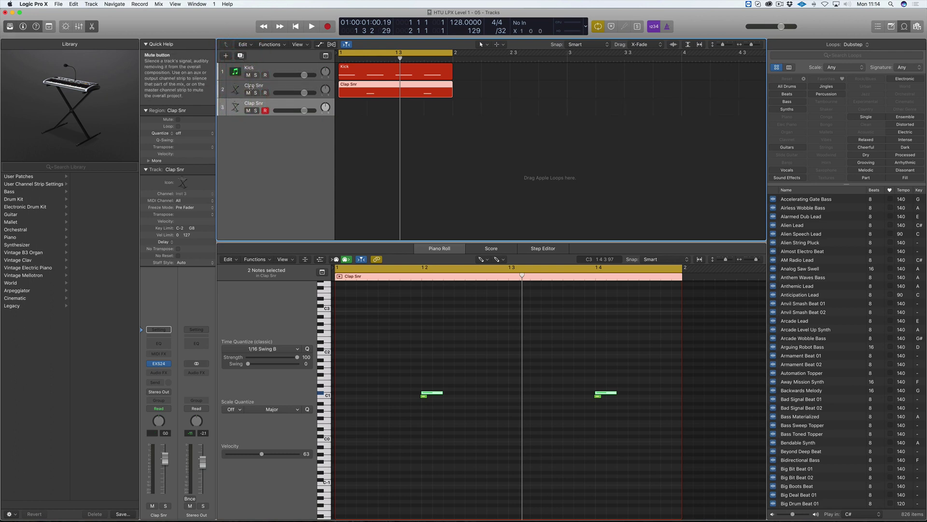
left_click(160, 363)
left_click_drag(220, 12, 604, 60)
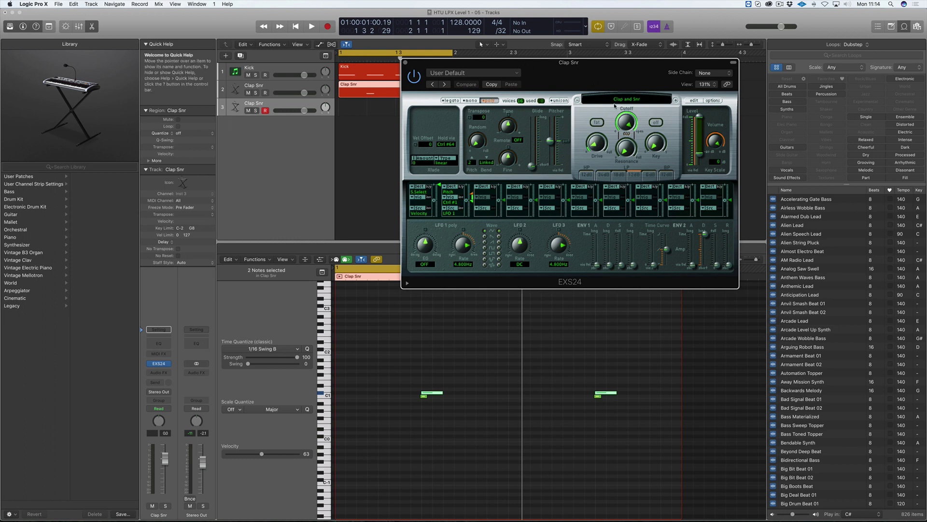
left_click(615, 104)
left_click(617, 107)
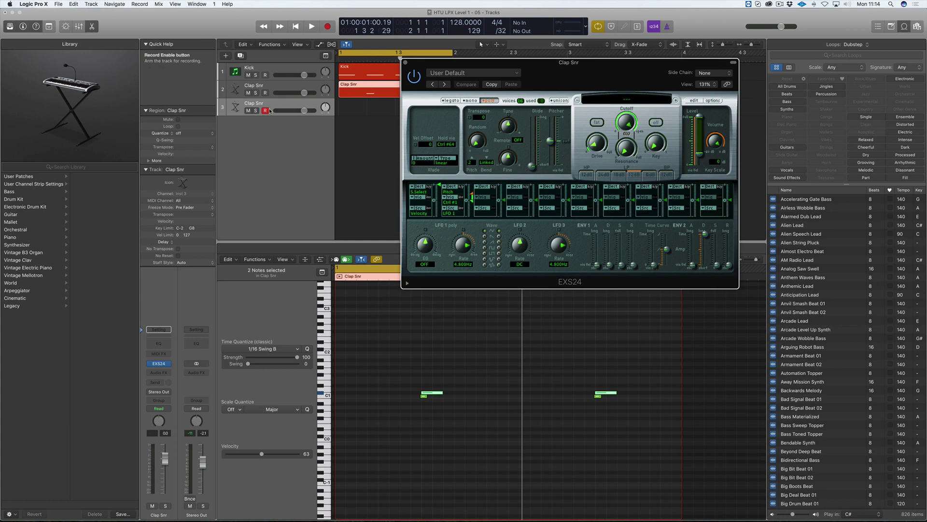
Rename the new third track as Hats
double_click(258, 102)
type("Hat")
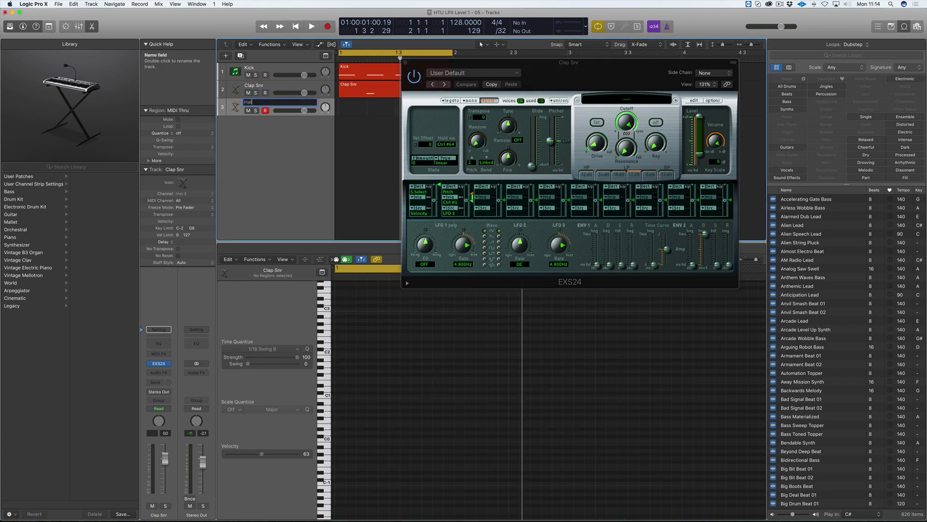
type("s")
key("Return")
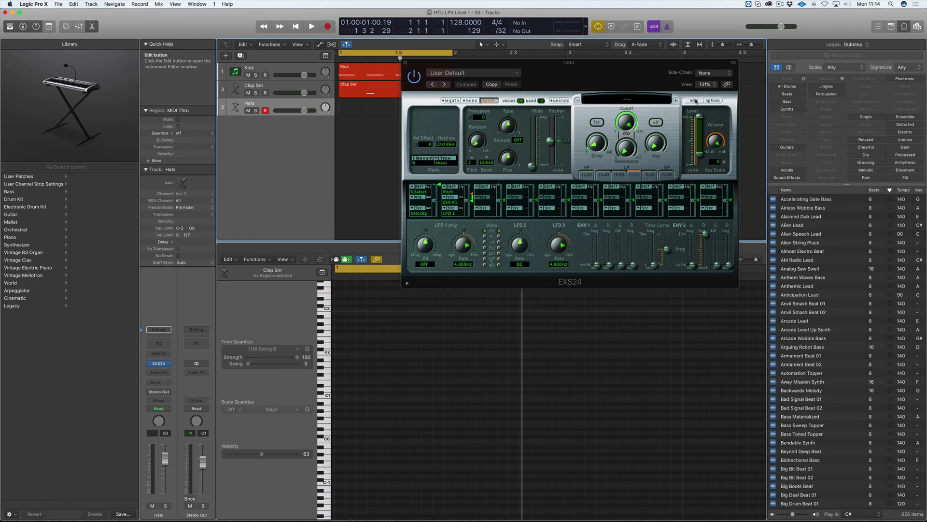
Create an empty EXS24 instrument for the Hats track in the instrument editor
left_click(694, 101)
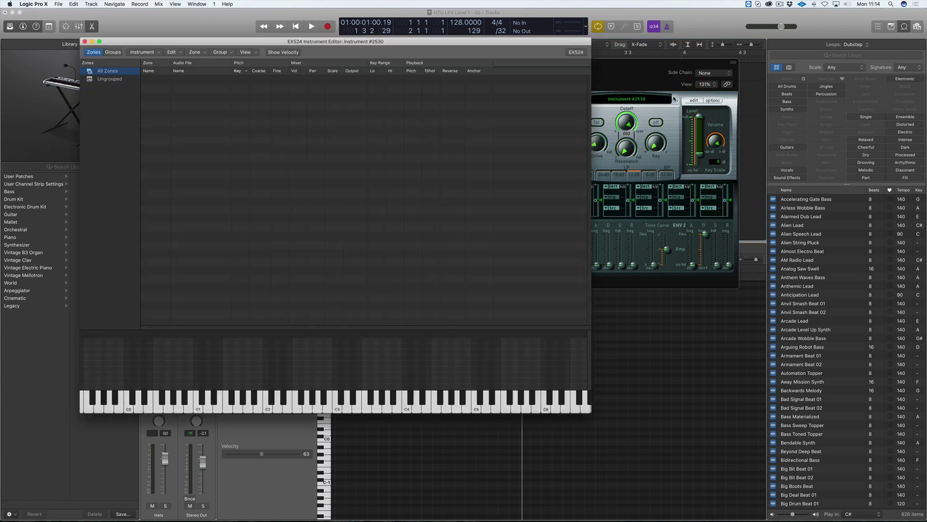
left_click(149, 52)
left_click(149, 53)
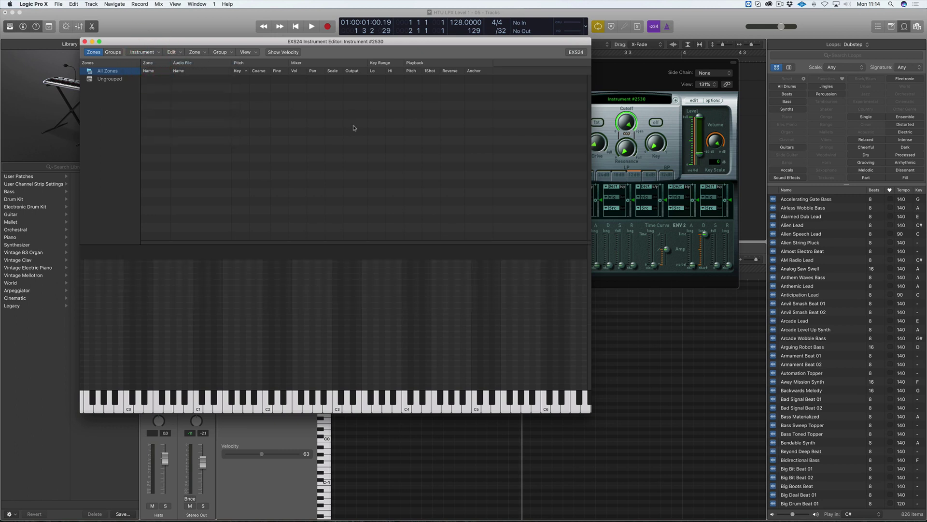
Load SA Beg - Hat 1.aif, SA Beg - Shaker.aif and SA Beg - Hat 2.aif as contiguous one-note zones starting at C1
left_click(203, 53)
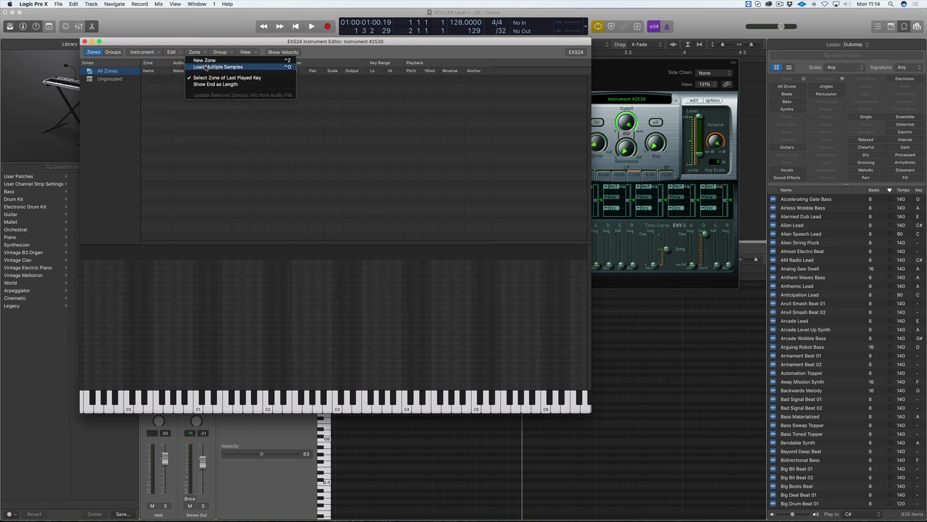
left_click(205, 67)
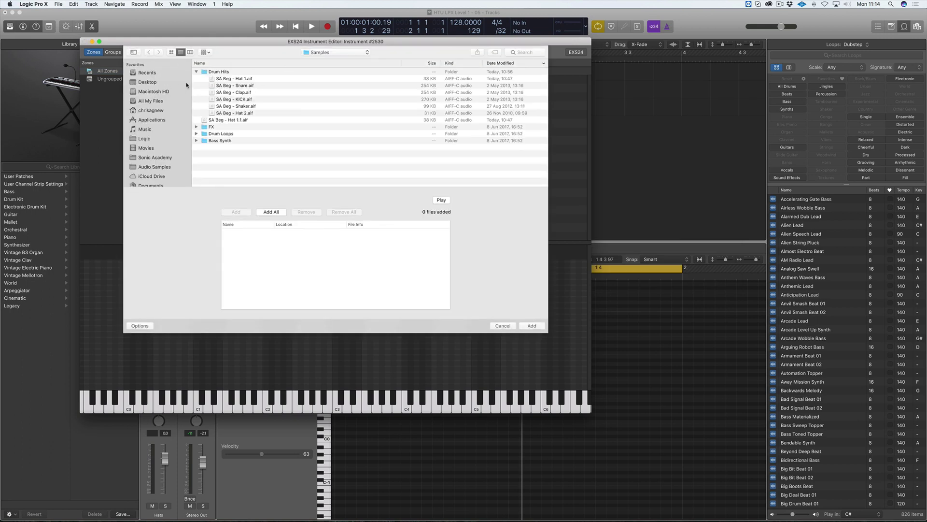
left_click(230, 79)
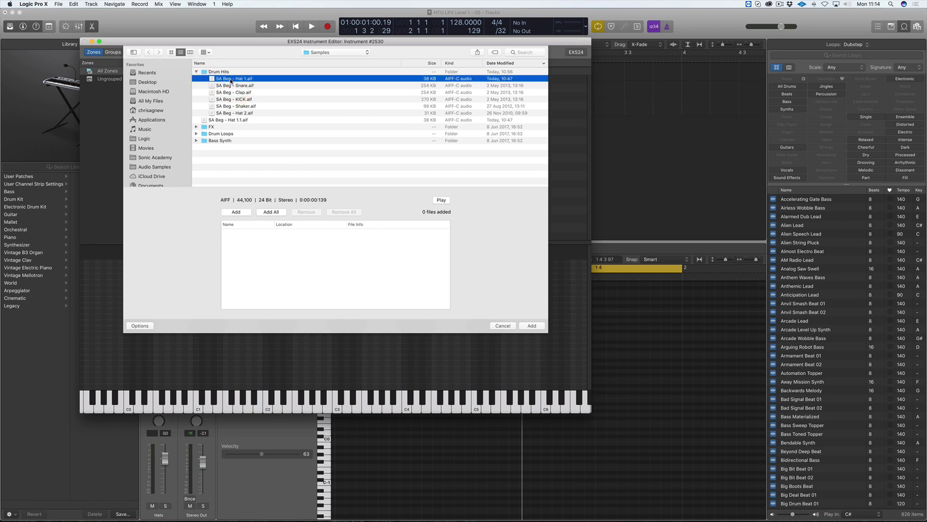
left_click(240, 113, "super")
left_click(242, 106, "super")
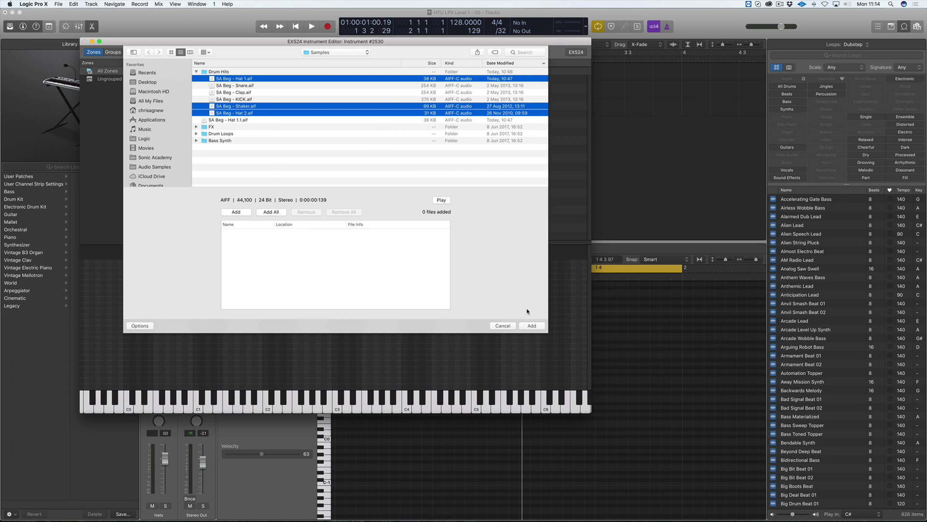
left_click(239, 212)
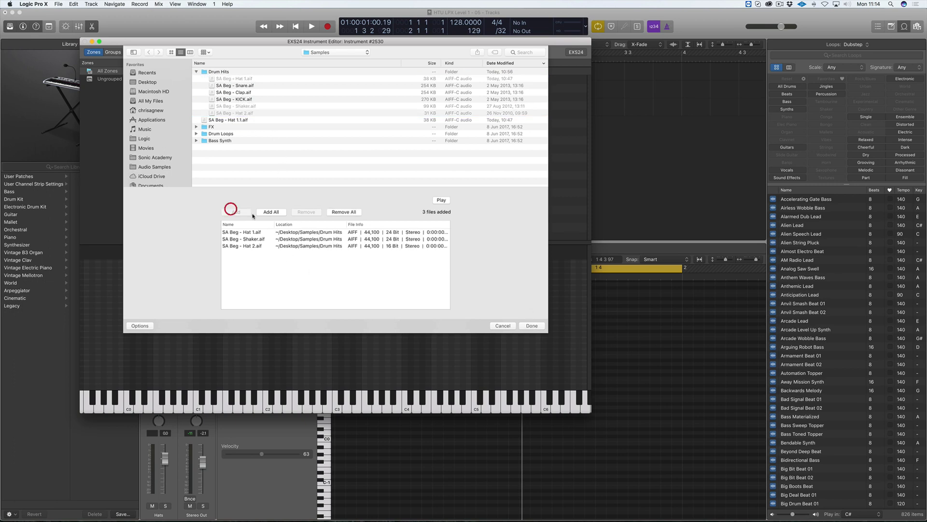
left_click(531, 325)
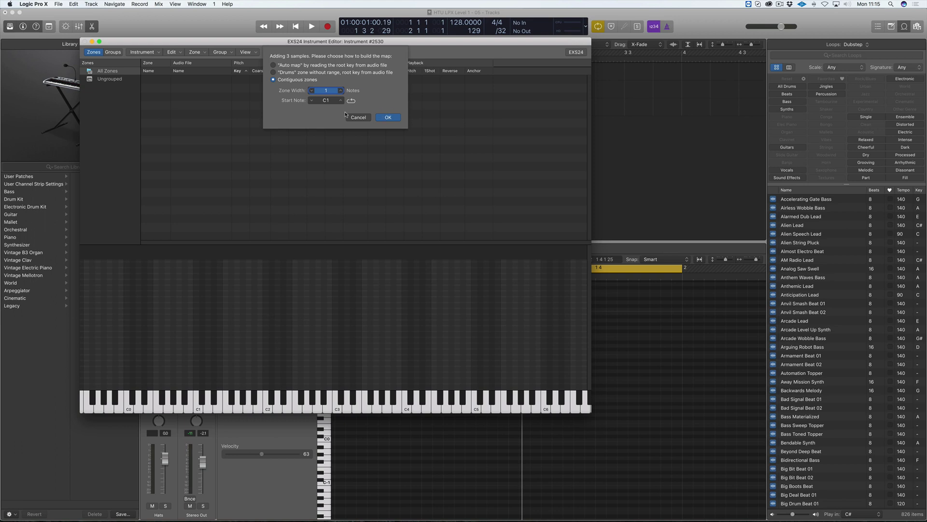
left_click(388, 118)
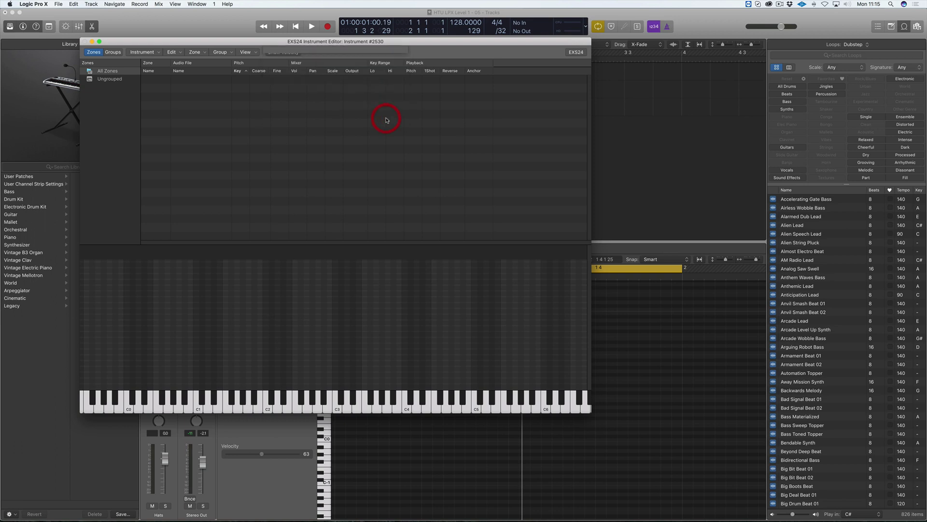
Audition the hat and shaker samples on keys C1, C#1 and D1 in the instrument editor
left_click(197, 408)
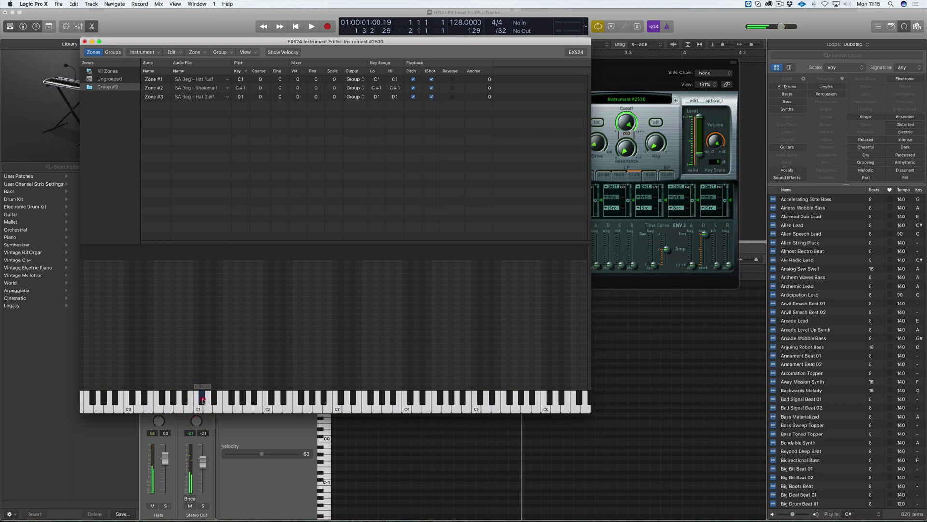
left_click(201, 401)
left_click(208, 407)
left_click(206, 406)
left_click(212, 408)
left_click(202, 403)
left_click(202, 402)
left_click(206, 405)
left_click(197, 402)
left_click(195, 402)
Rearrange the zones' key ranges to Shaker on C1, Hat 2 on C#1 and Hat 1 on D1
mouse_move(196, 386)
left_mouse_down()
mouse_move(213, 386)
mouse_move(198, 386)
left_mouse_up()
left_click(202, 389)
left_click(198, 401)
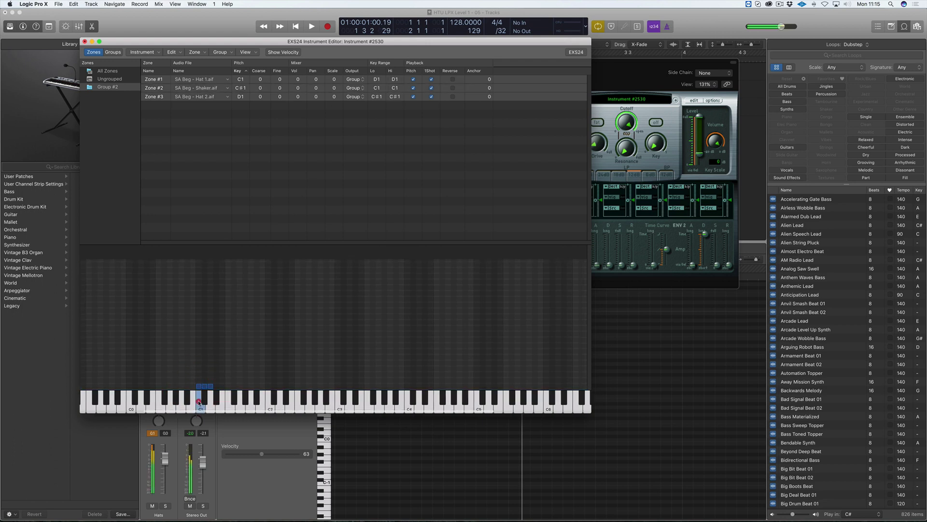
Turn off one-shot playback for the Hat 1, Shaker and Hat 2 zones
left_click(232, 296)
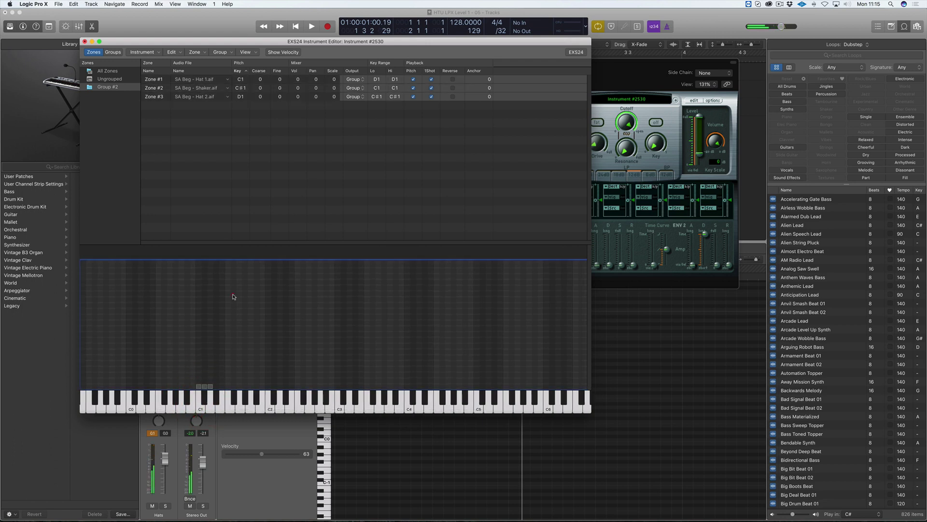
left_click(207, 394)
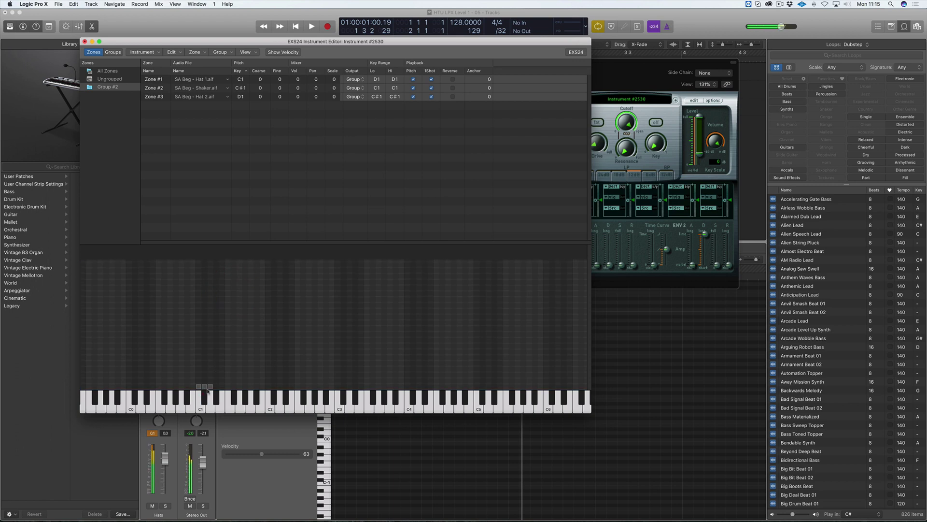
left_click(431, 87)
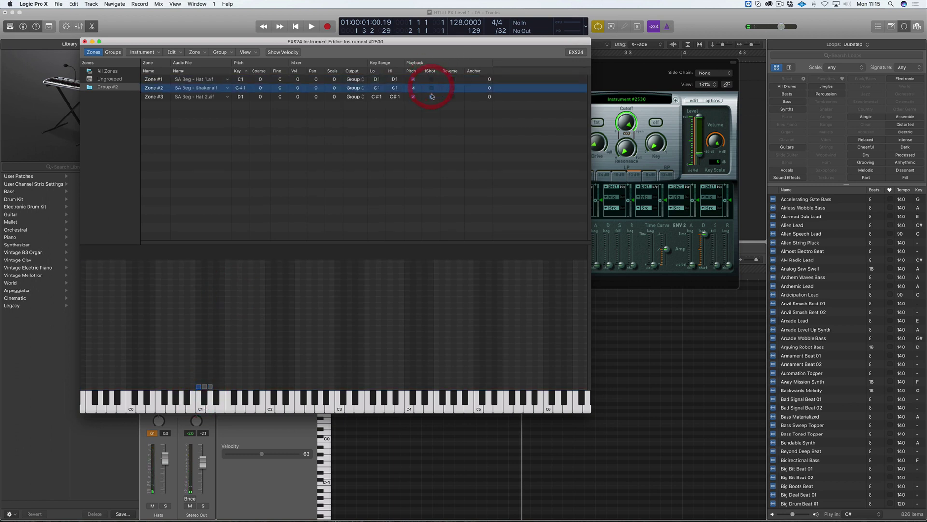
left_click(432, 96)
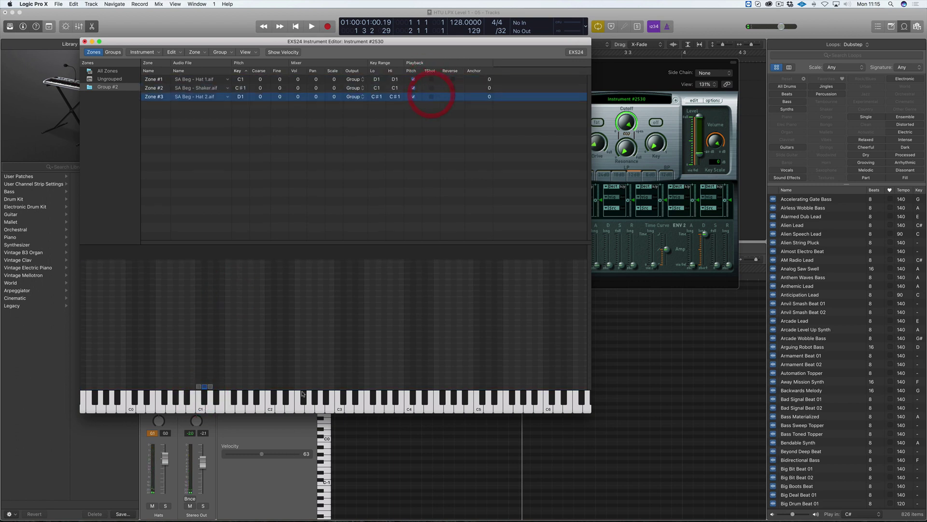
Save the instrument as Hats in the LPX 10 Lvl 1 folder, replacing the existing file, and close the instrument editor
left_click(139, 52)
left_click(150, 85)
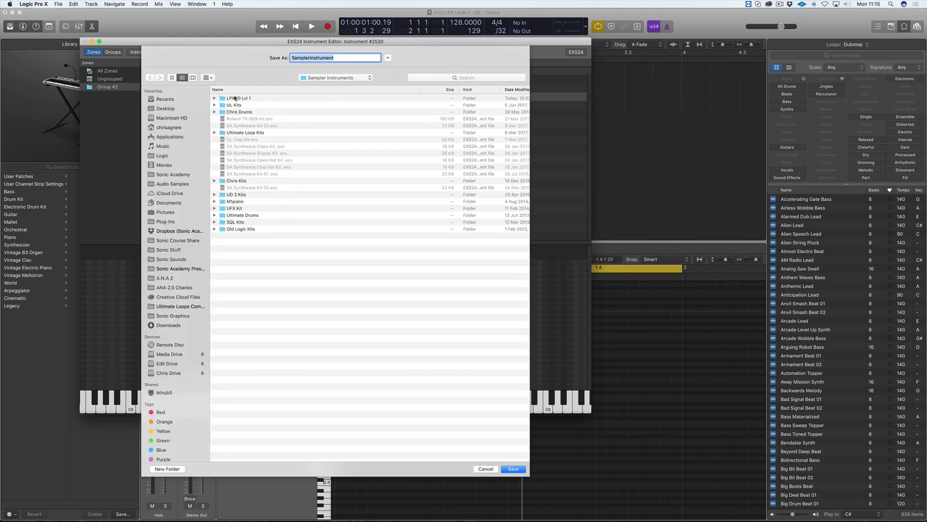
double_click(235, 98)
left_click(235, 100)
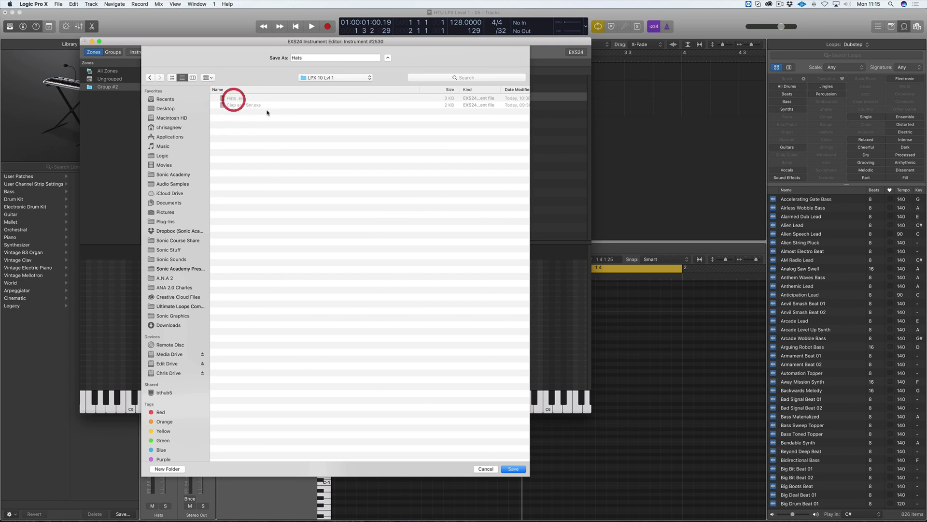
left_click(513, 469)
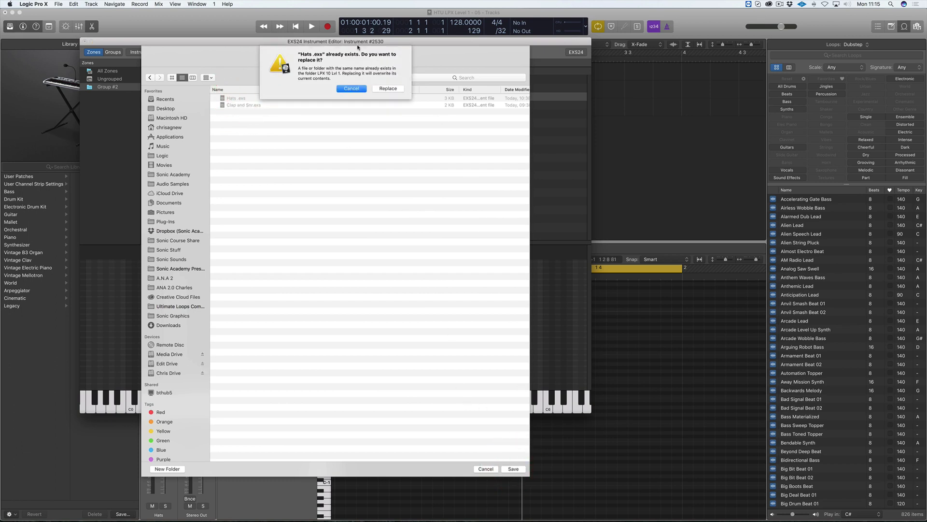
left_click(397, 90)
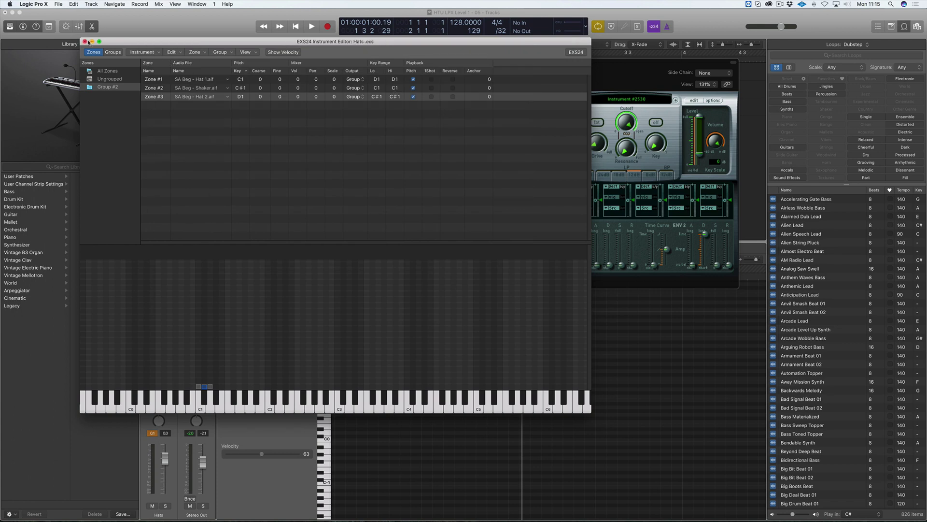
left_click(85, 42)
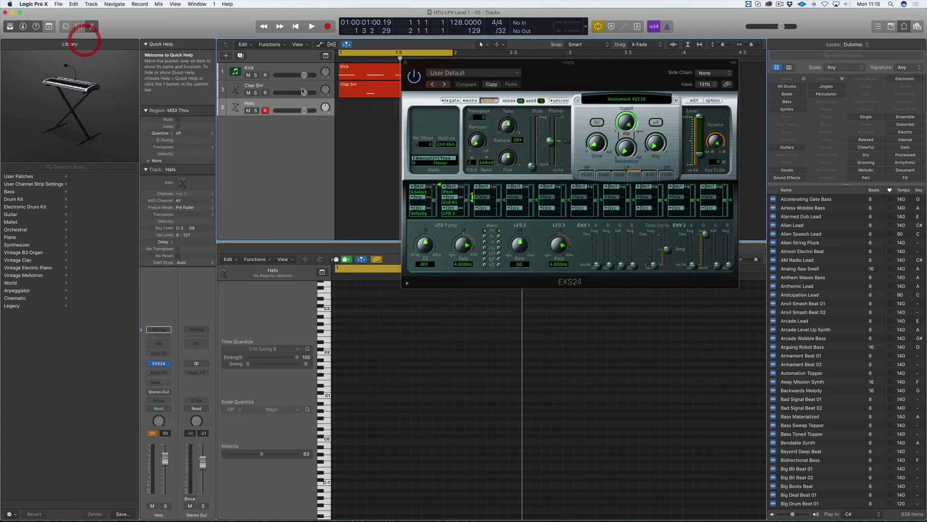
Close the sampler window and create an empty MIDI region at bar 1 on the Hats track
left_click(406, 64)
right_click(364, 104)
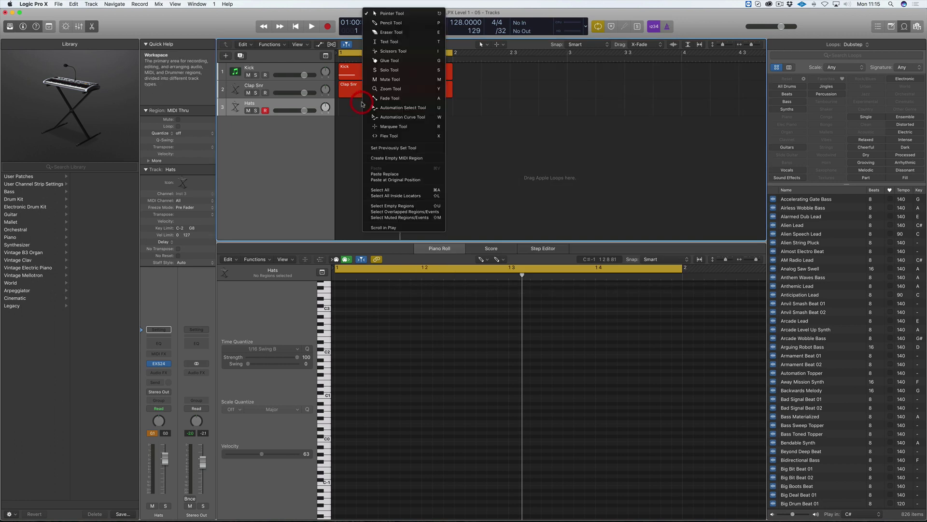
left_click(377, 159)
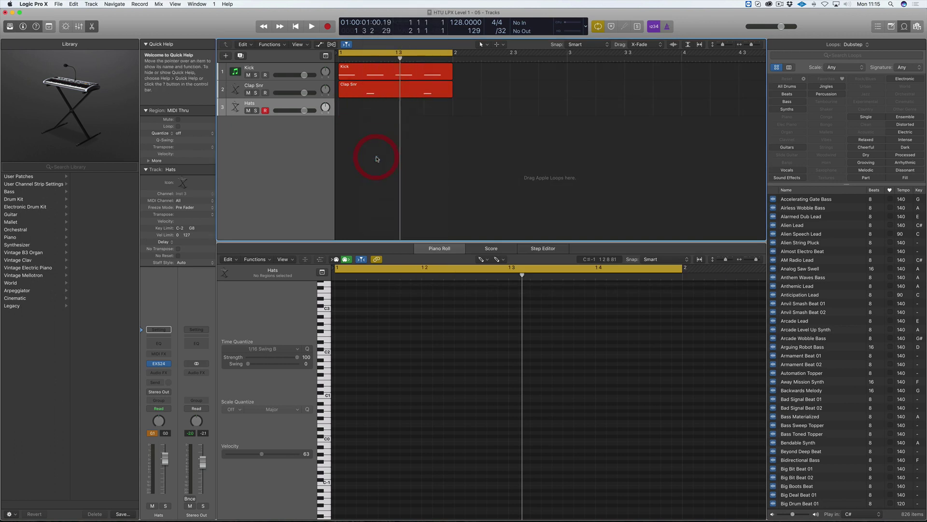
Audition the hat and shaker sounds around C1 on the Piano Roll keyboard
left_click(328, 397)
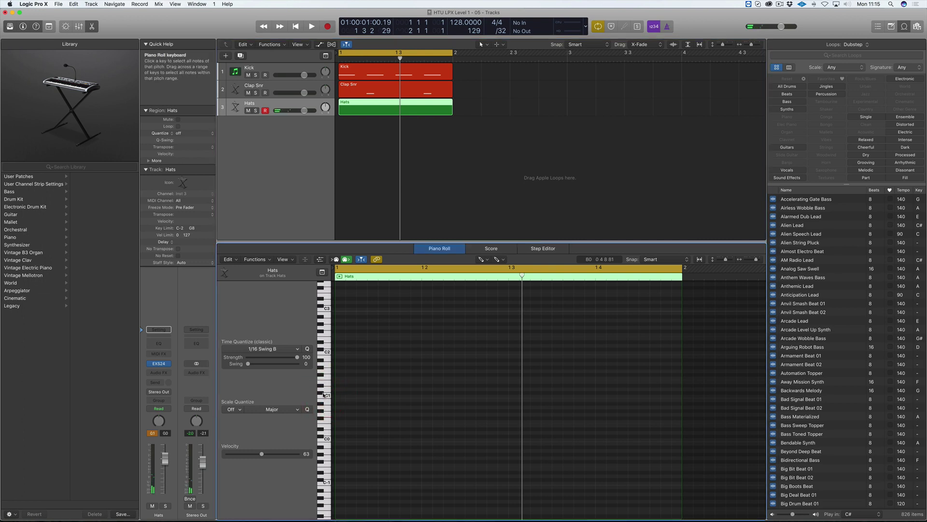
left_click(323, 394)
left_click(326, 389)
left_click(324, 389)
left_click(322, 389)
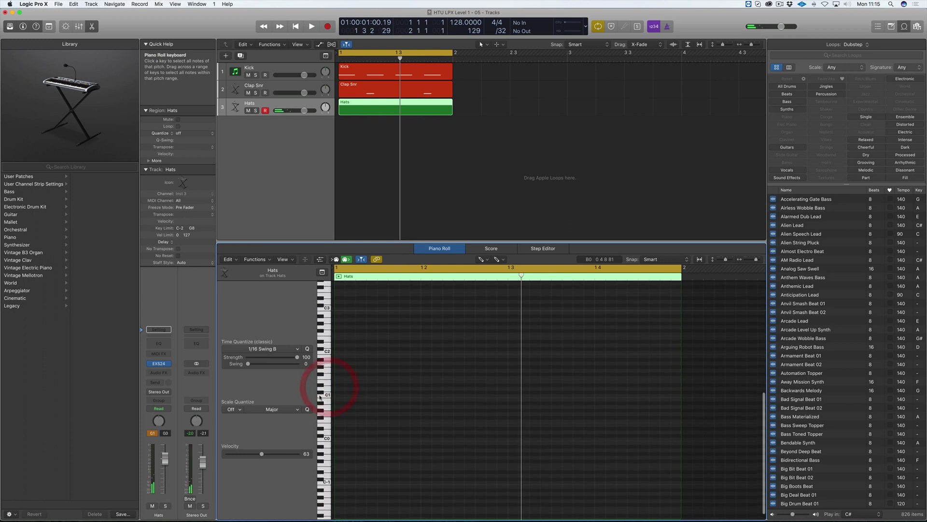
left_click(320, 392)
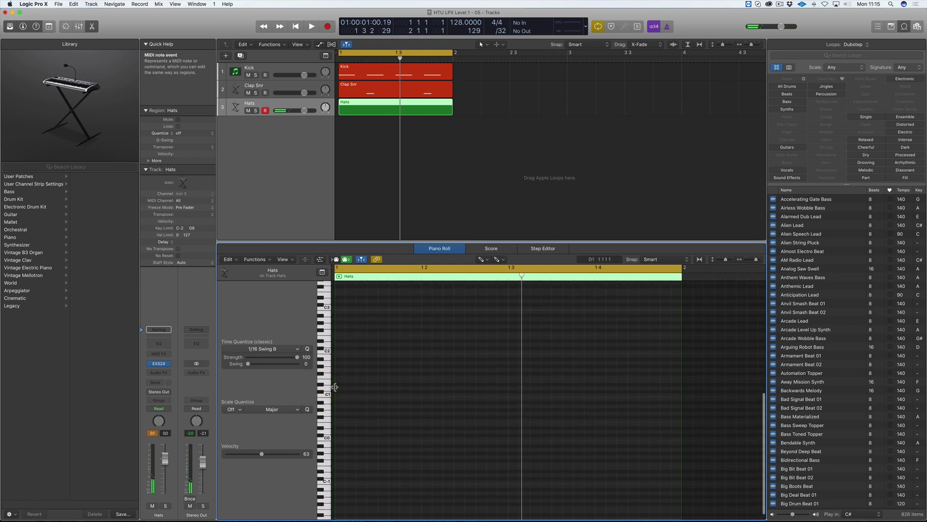
Set the grid division to /16 and delete the misplaced D#1 note at the start of the Hats region
left_click(501, 31)
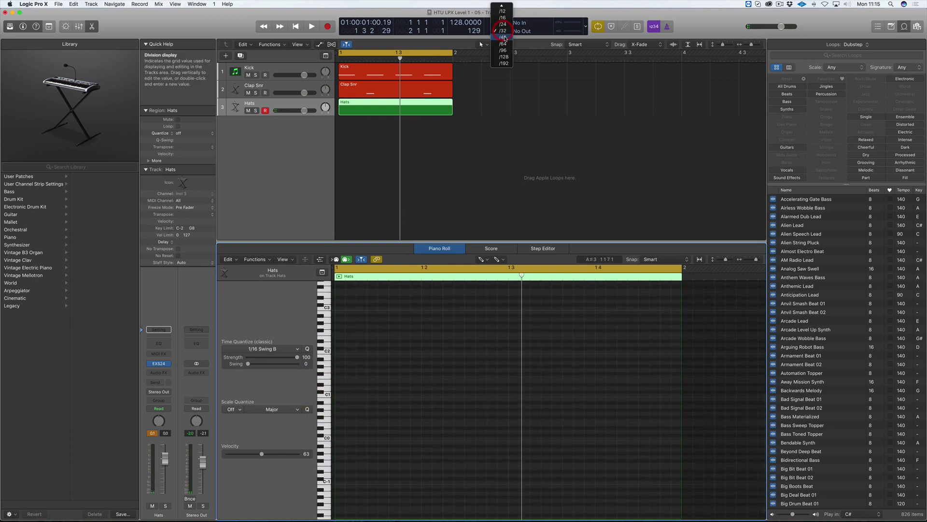
left_click(502, 17)
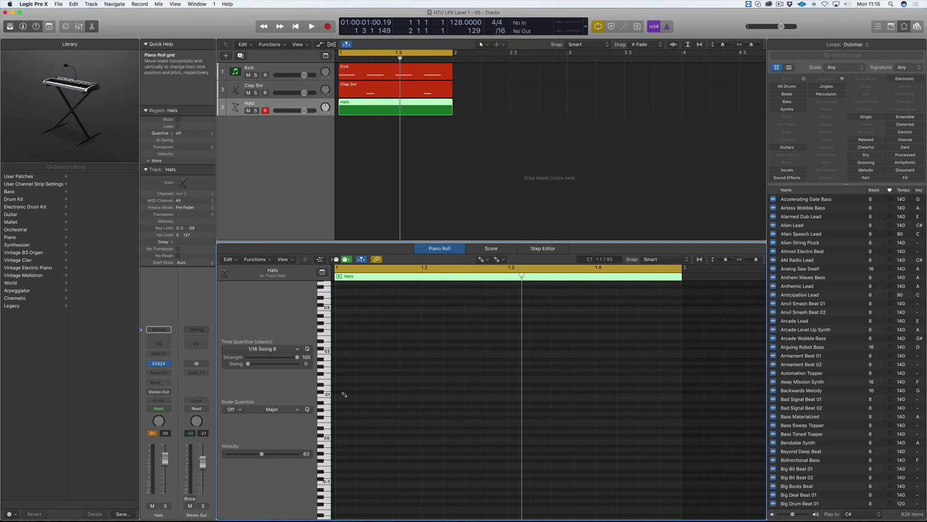
left_click(323, 384)
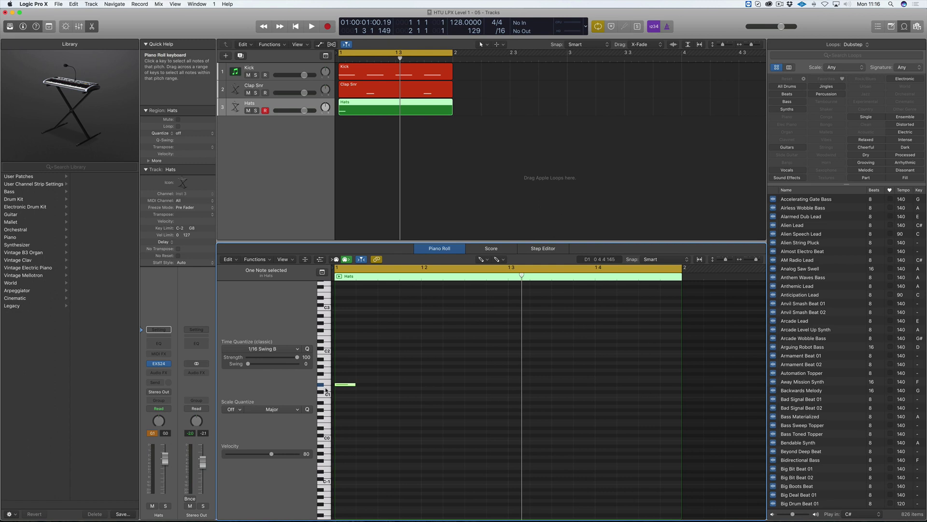
left_click(323, 386)
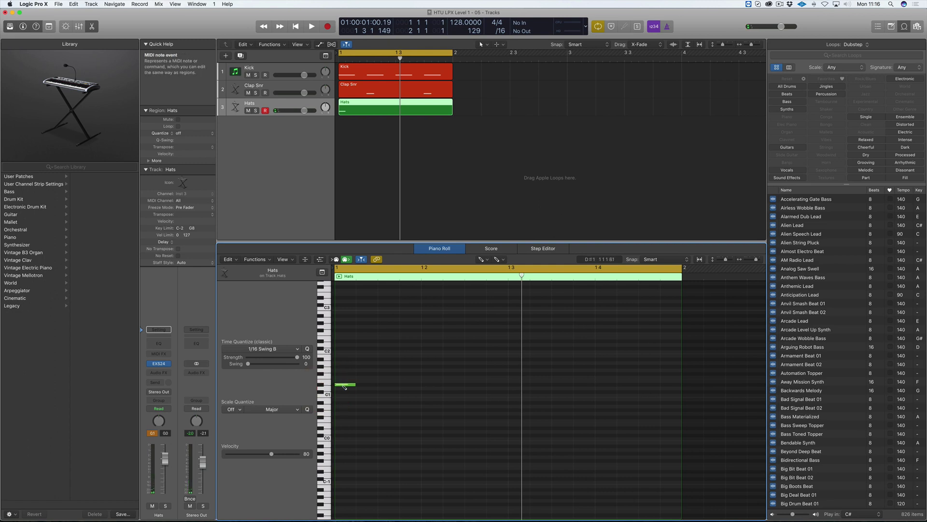
left_click(344, 385)
key("Delete")
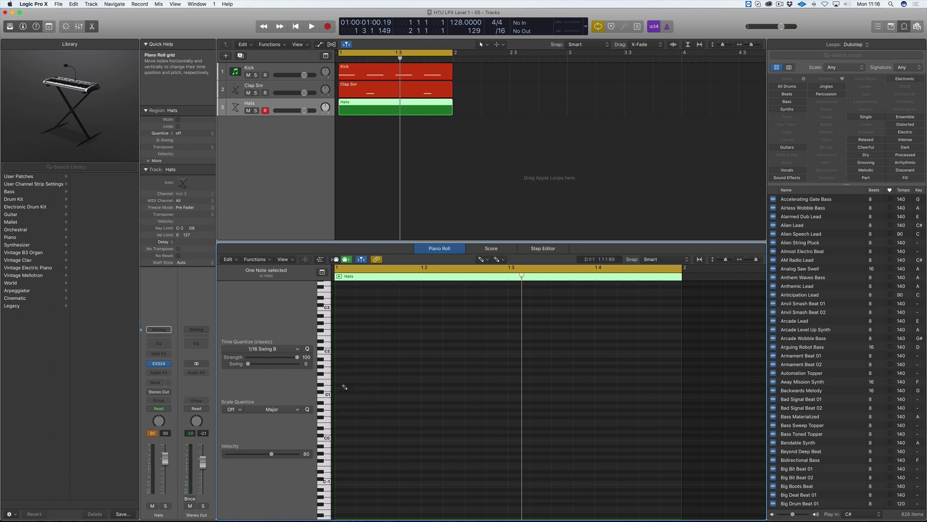
Draw sixteenth notes on D1 with the Pencil tool on all four beats of the Hats region
left_click(344, 389)
key("t")
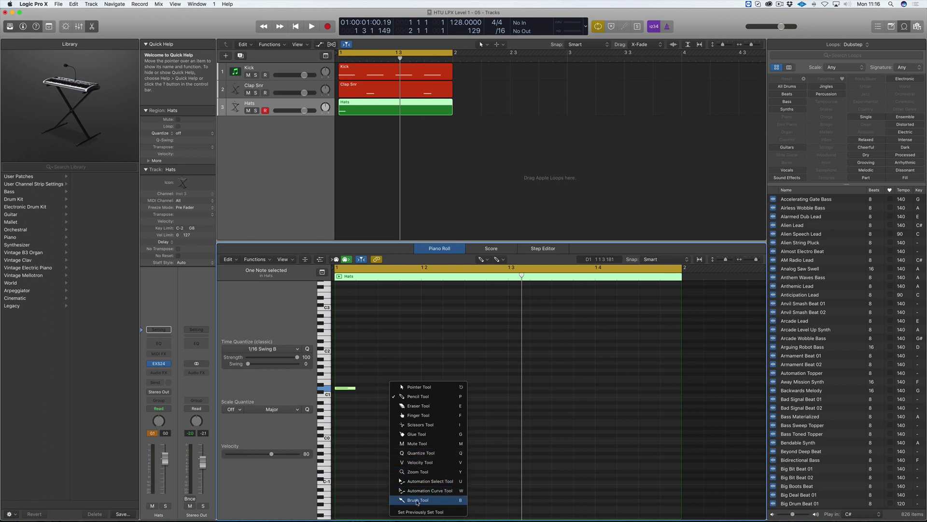
left_click(417, 396)
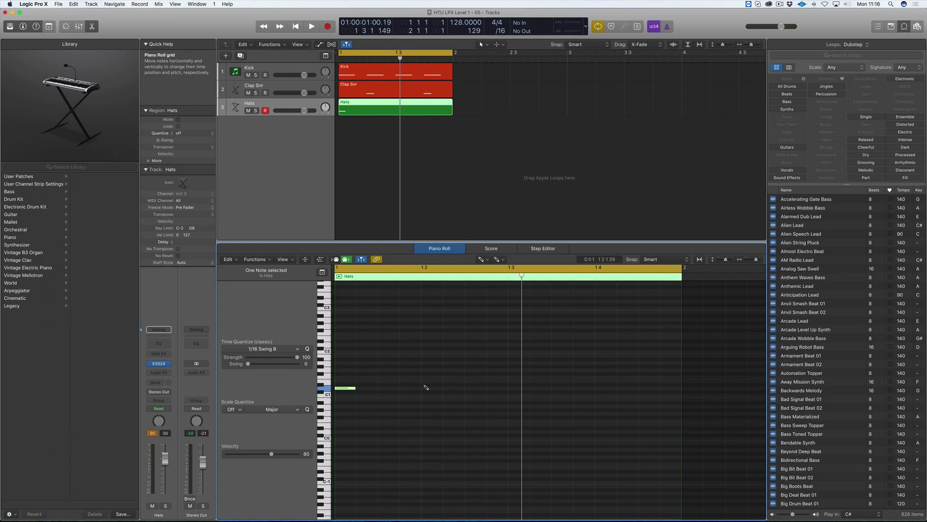
left_click(425, 387)
left_click(511, 388)
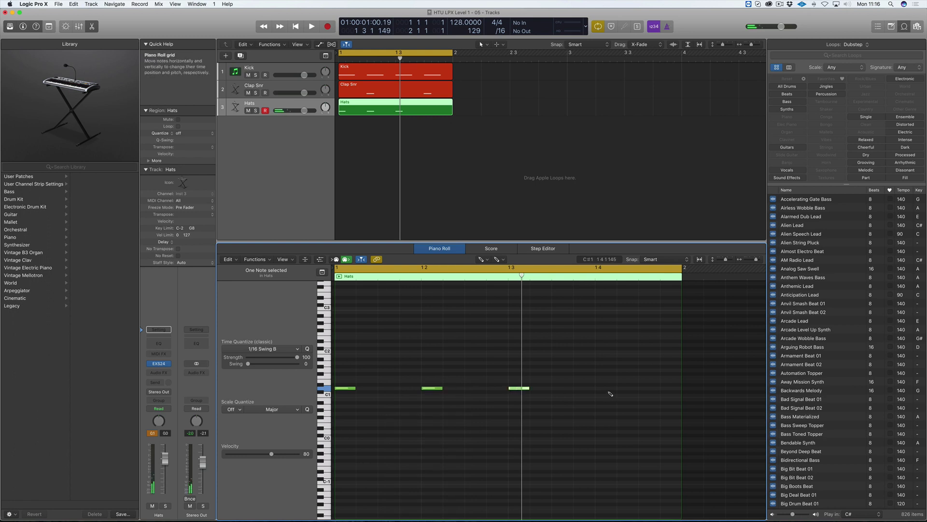
left_click(607, 388)
Set the velocity of all four D1 notes to 111 and play the loop back
left_click(323, 388)
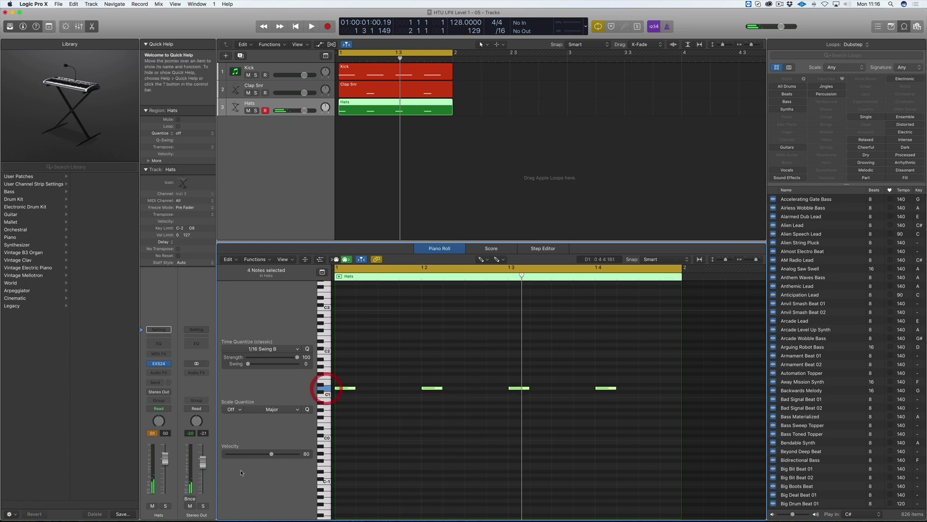
left_click_drag(271, 454, 290, 455)
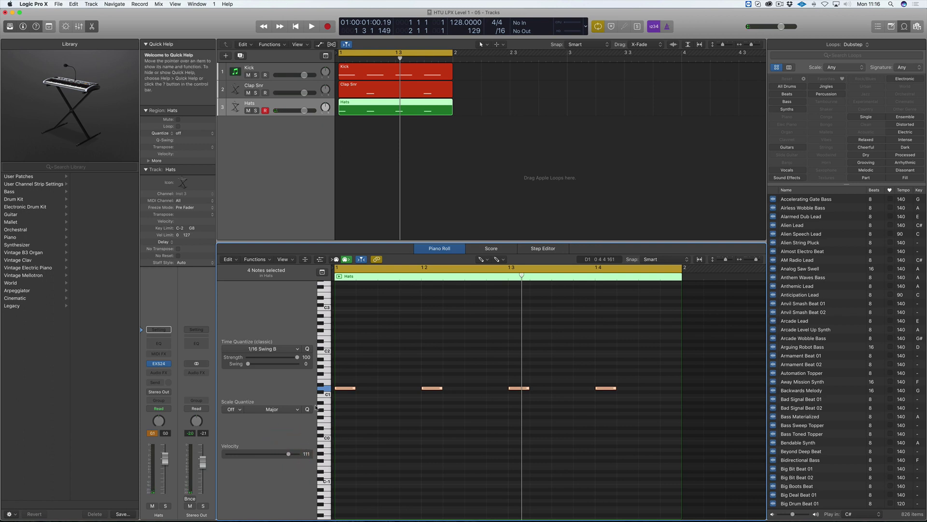
key("space")
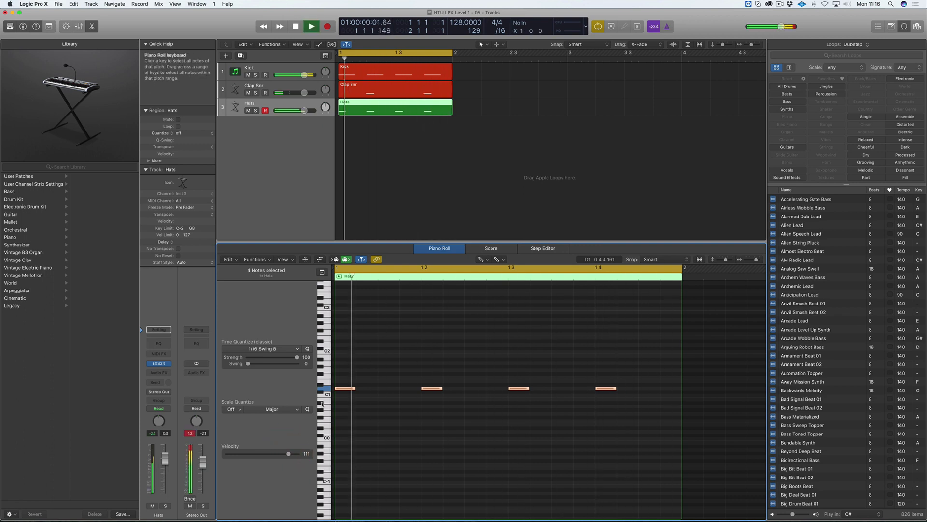
key("space")
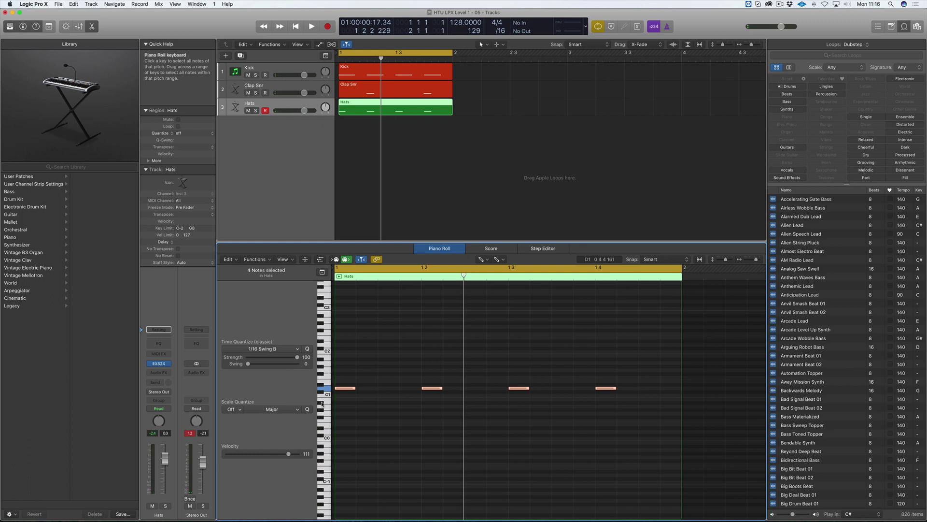
Add D1 notes on the four off-beats, halfway between the existing ones, and play the loop
left_click(386, 389)
left_click(477, 388)
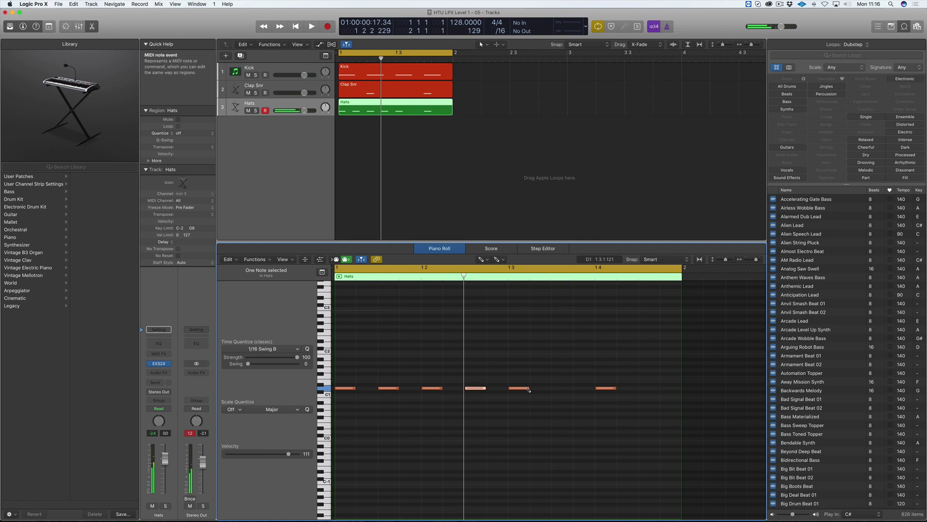
left_click(560, 389)
left_click(651, 389)
key("space")
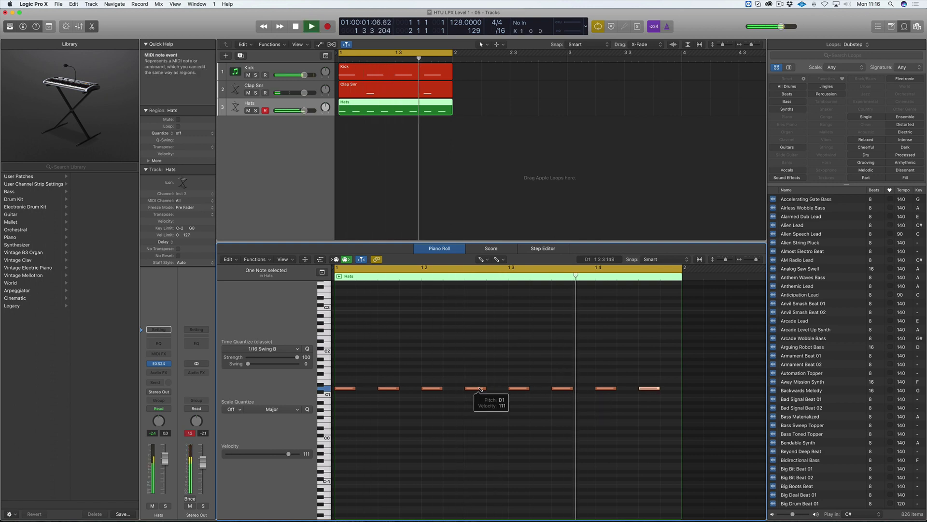
key("space")
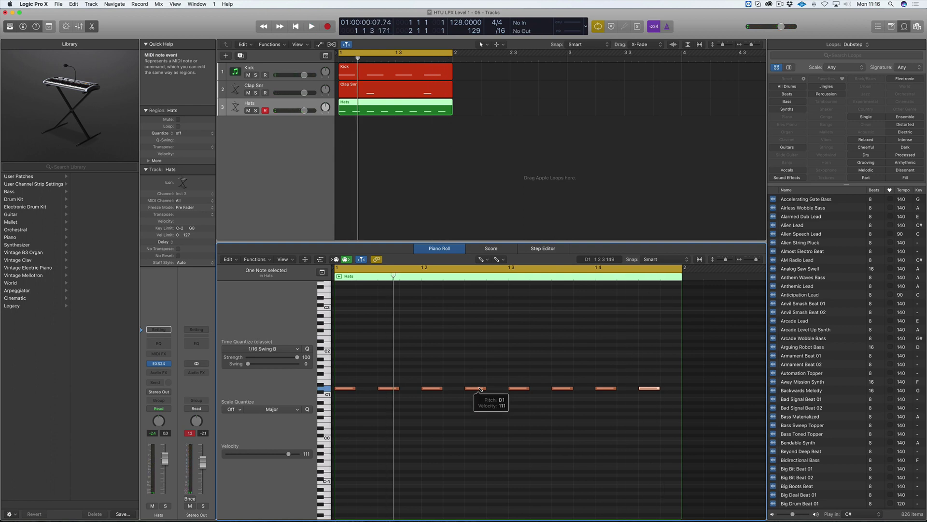
Audition the C#1 sound on the Piano Roll keyboard
left_click(323, 392)
left_click(323, 392)
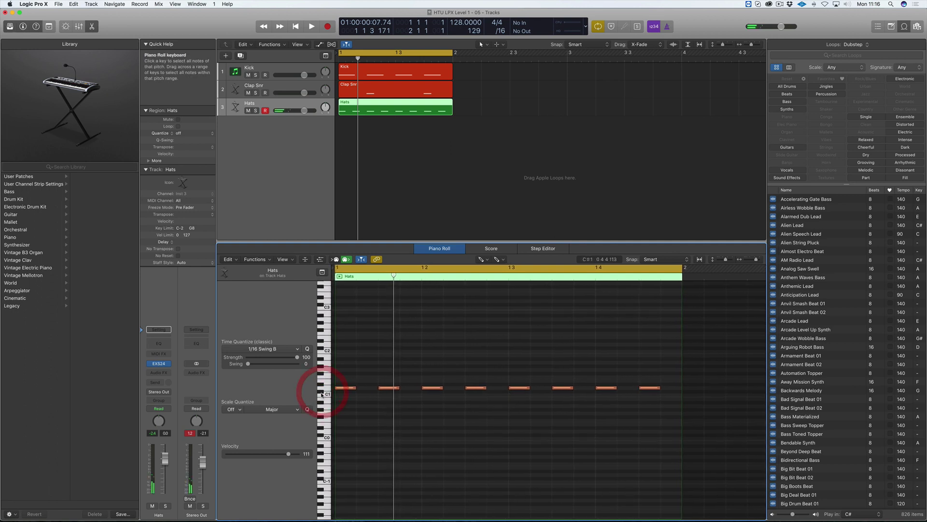
left_click(323, 392)
left_click(323, 392)
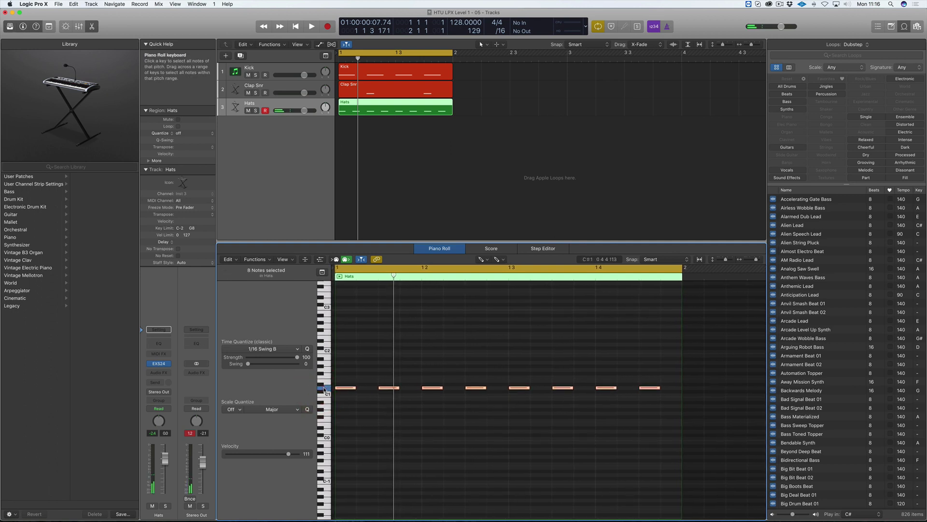
left_click(323, 392)
Draw C#1 notes on the four off-beats beneath the D1 notes and listen to the loop
left_click(384, 389)
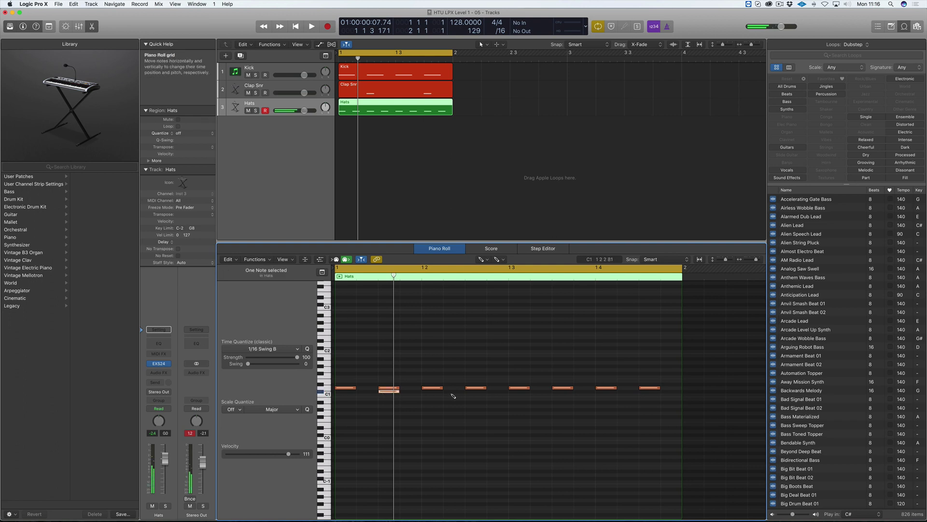
left_click(475, 390)
left_click(563, 393)
left_click(654, 392)
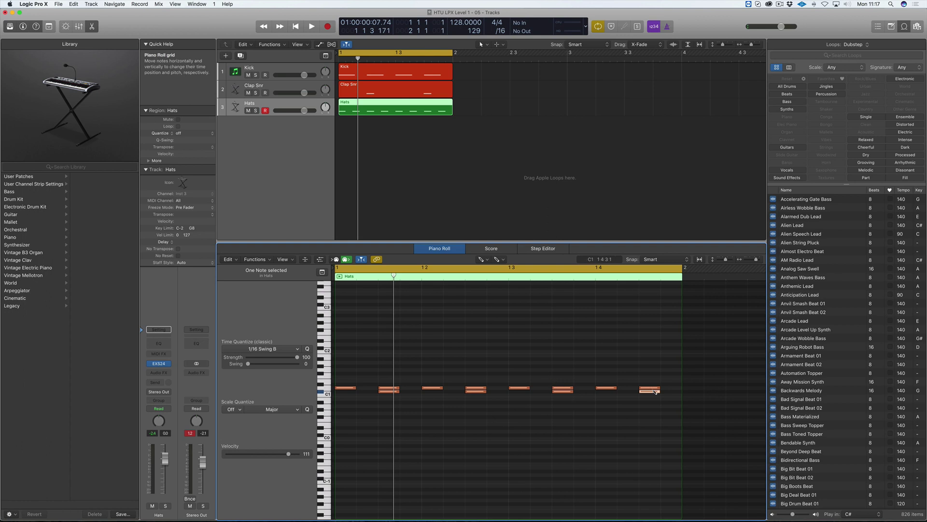
key("space")
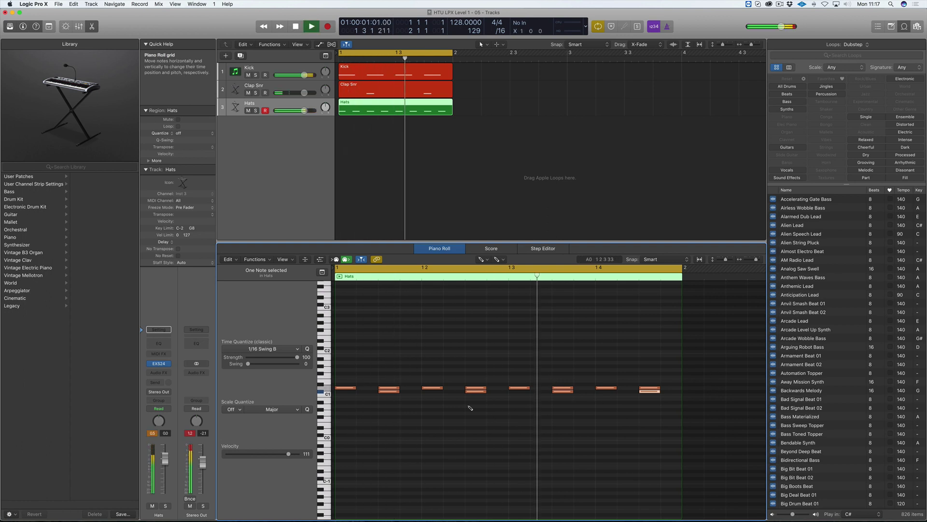
key("space")
Lower the velocity of all C#1 notes to 71, playing the loop to check the balance
left_click(320, 393)
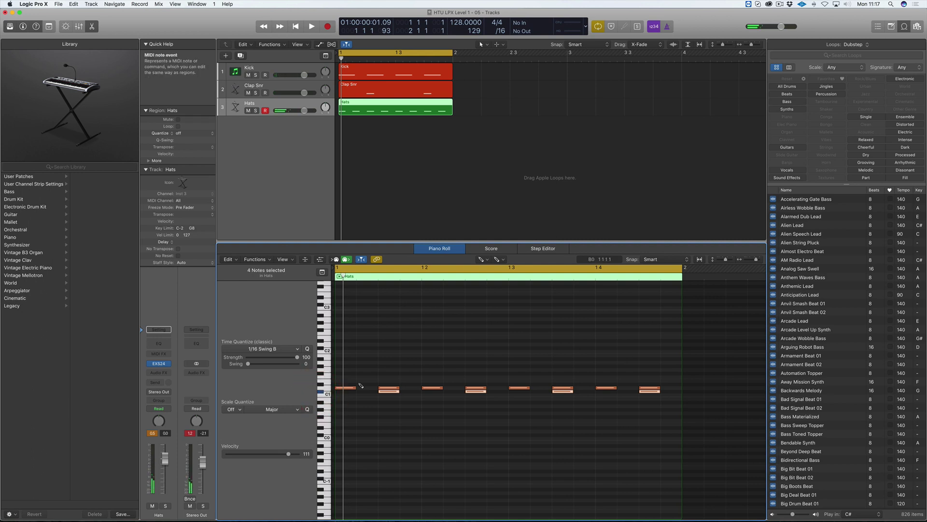
left_click_drag(288, 454, 267, 455)
key("space")
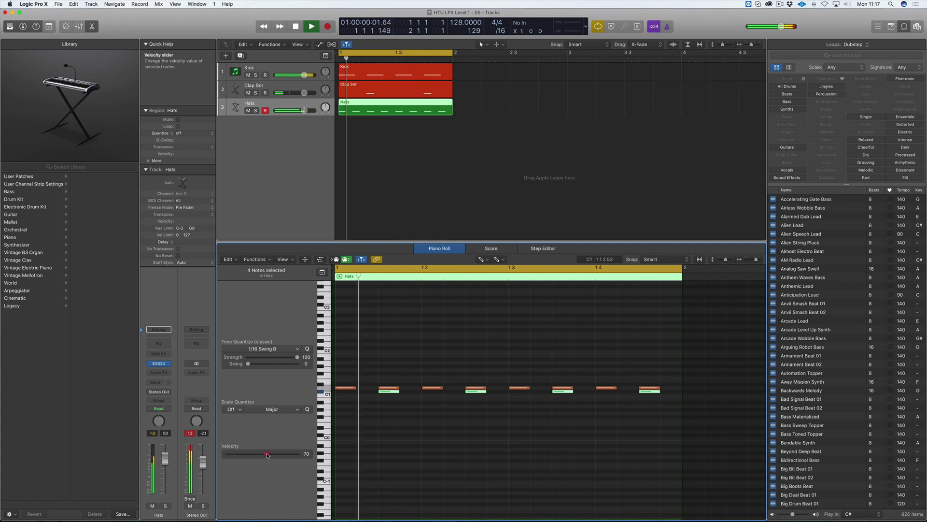
key("space")
left_click(266, 454)
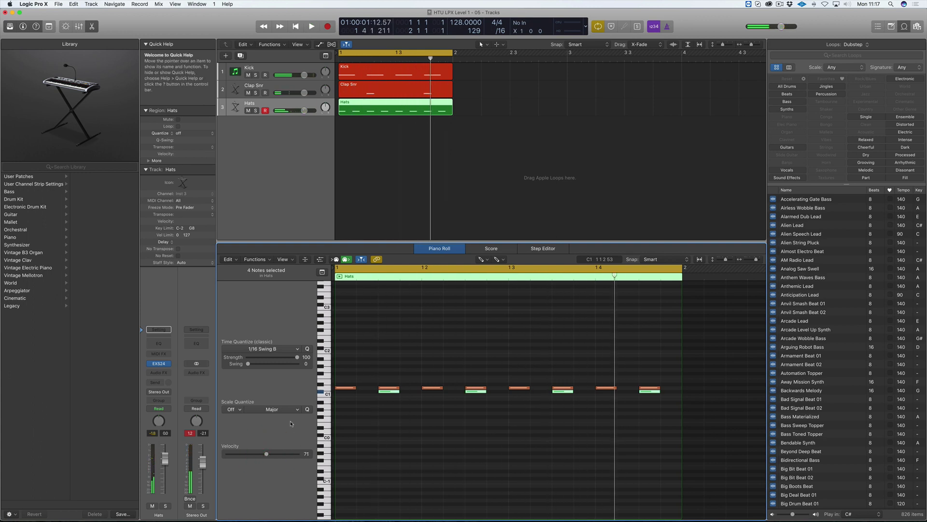
Draw C1 notes on the last sixteenth of each of the four beats
left_click(414, 398)
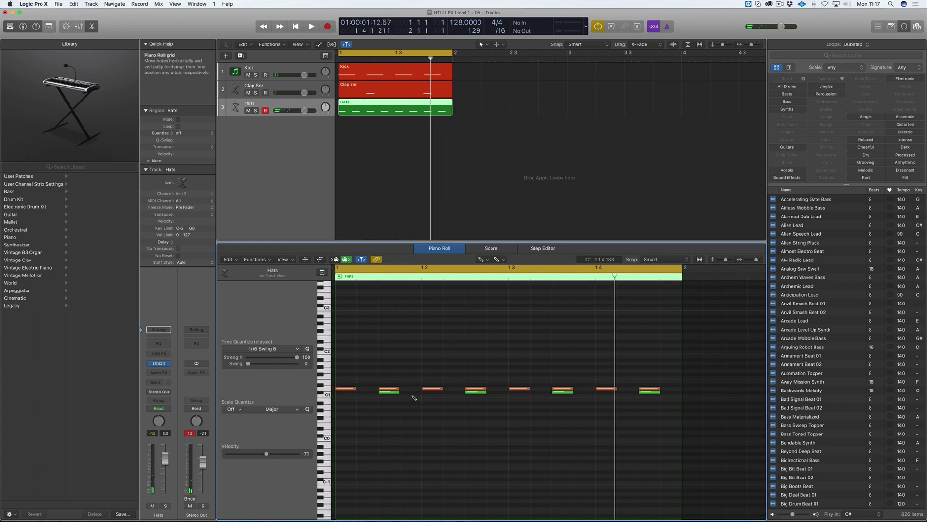
left_click(411, 396)
left_click(503, 396)
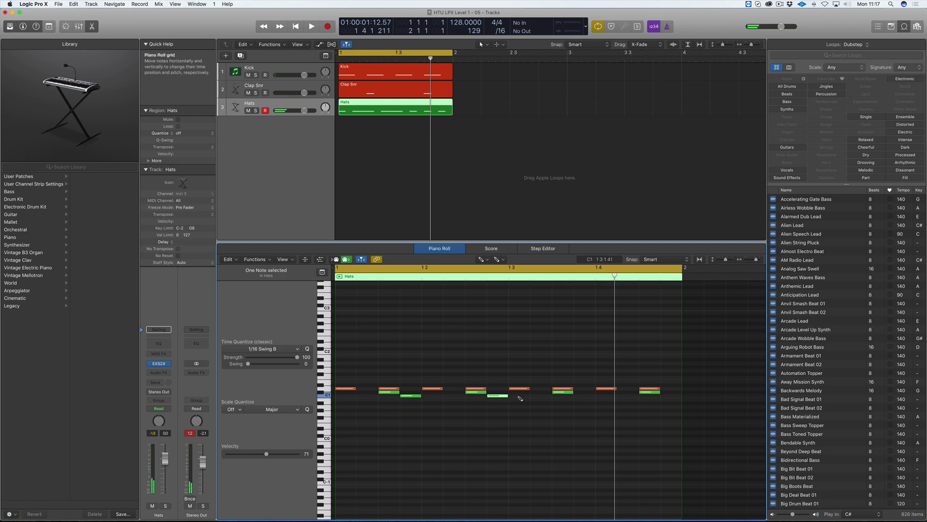
left_click(582, 396)
left_click(674, 395)
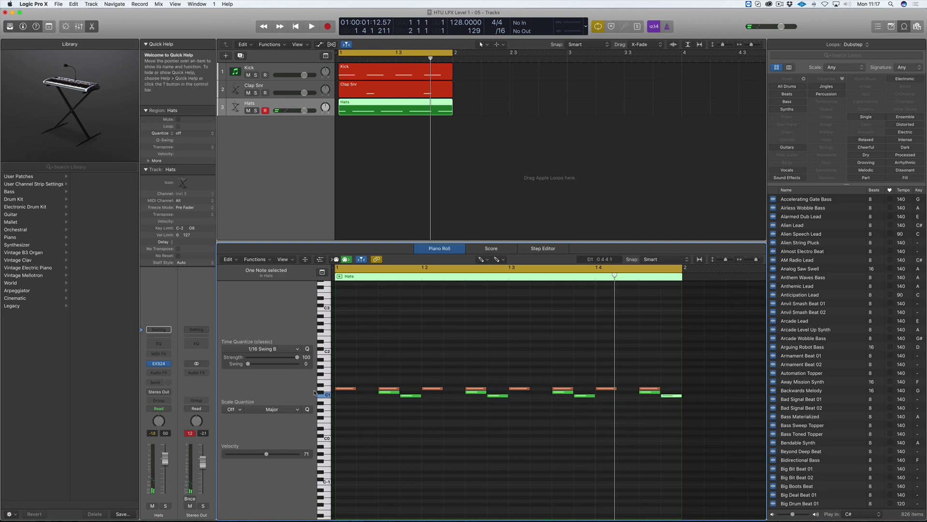
Raise the velocity of the four C1 notes to 125 and play the loop
left_click(323, 394)
left_click_drag(266, 454, 298, 454)
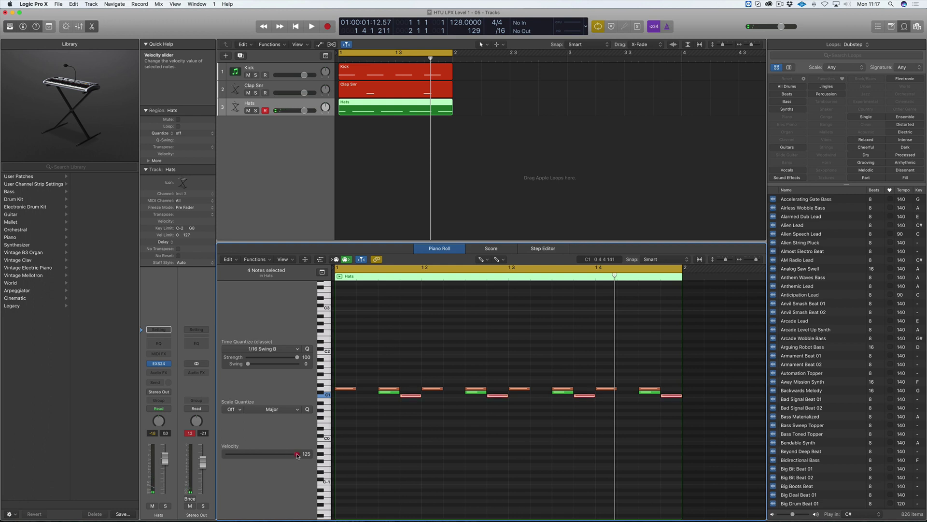
key("space")
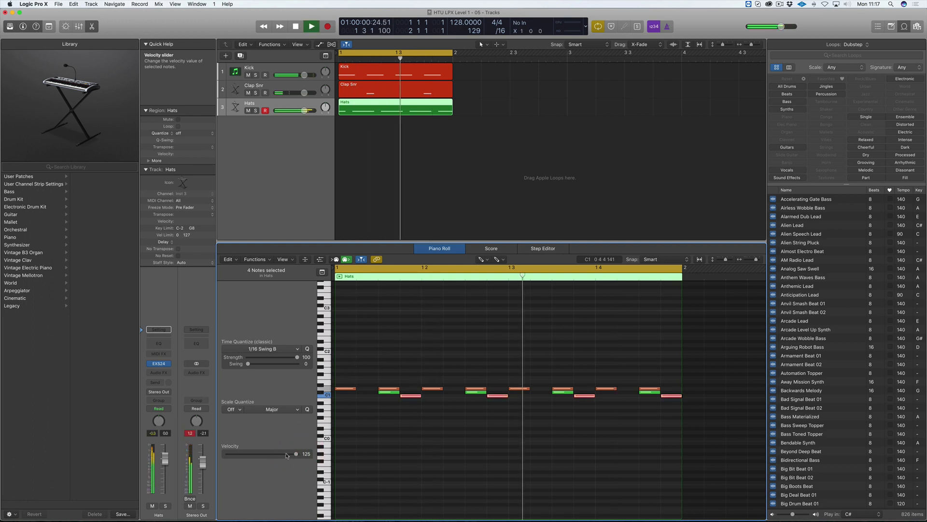
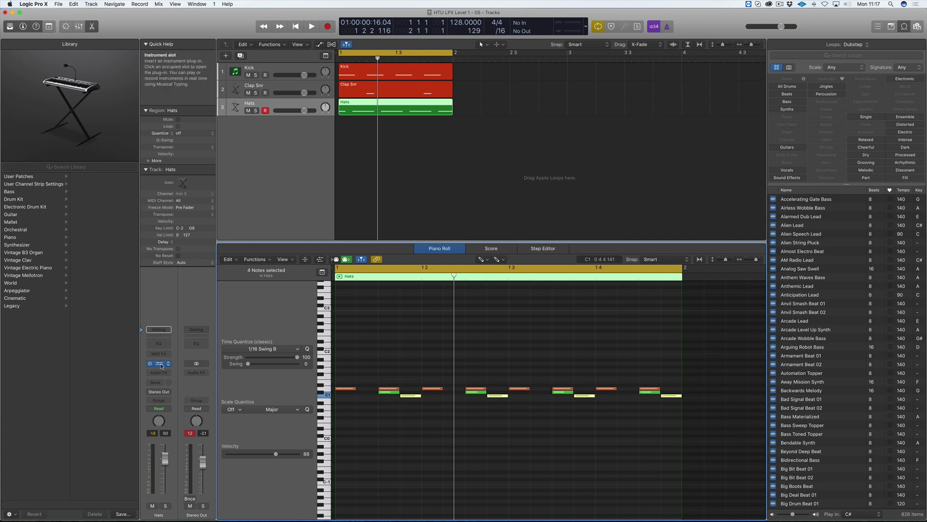
Save the Hats track's EXS24 instrument as Hats in the LPX 10 Lvl 1 folder, replacing the existing file
left_click(159, 363)
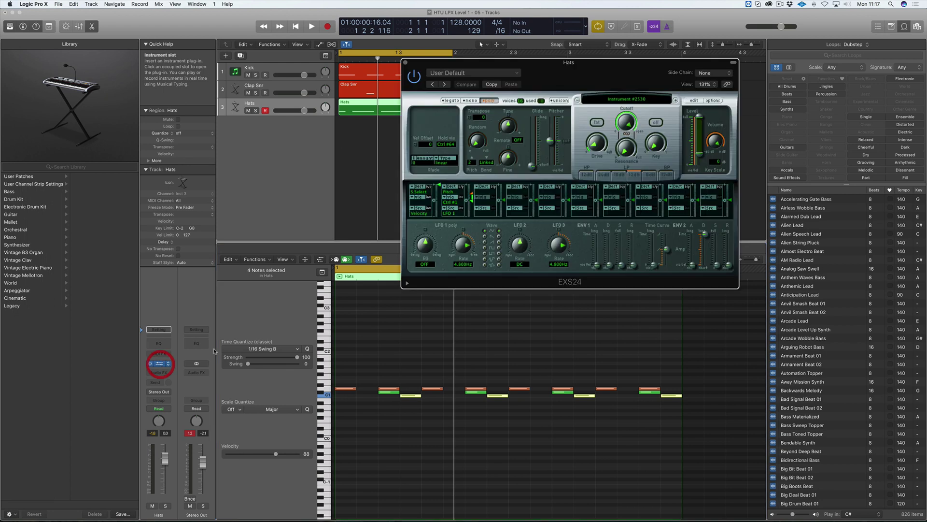
left_click(663, 100)
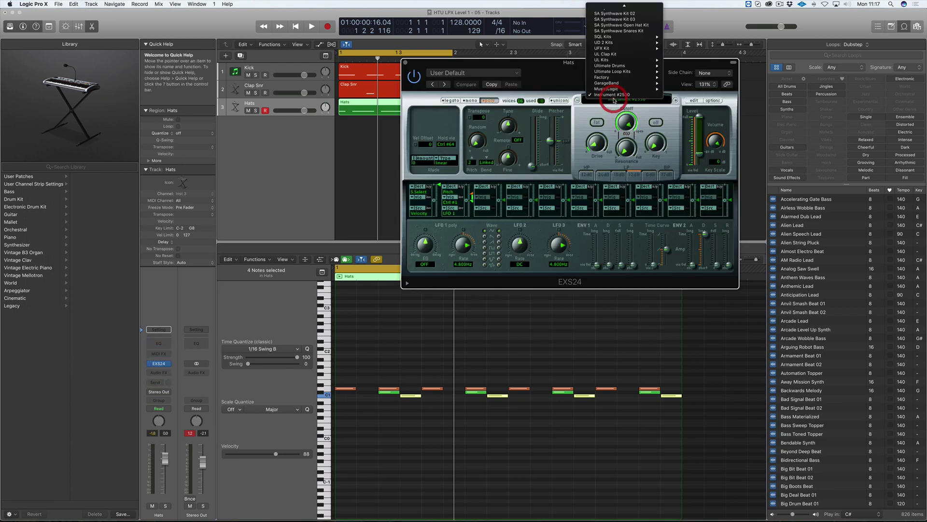
left_click(696, 101)
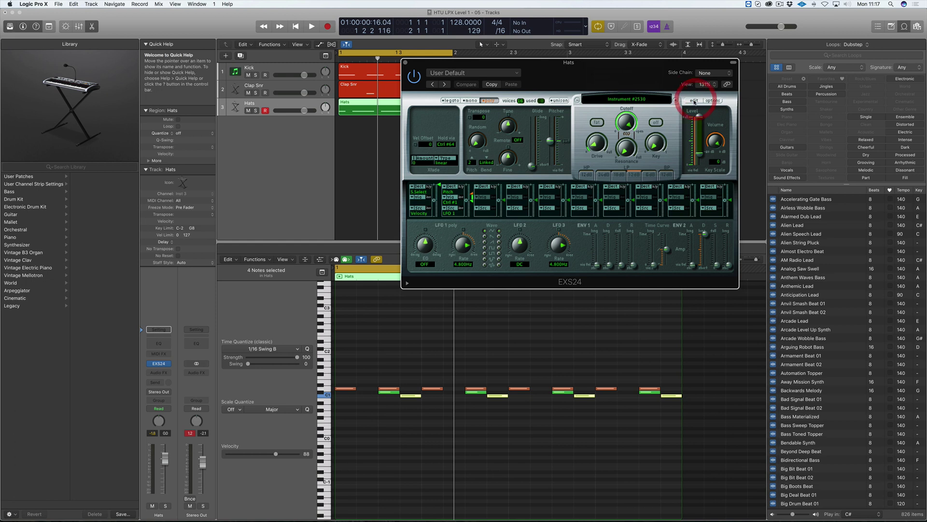
left_click(694, 100)
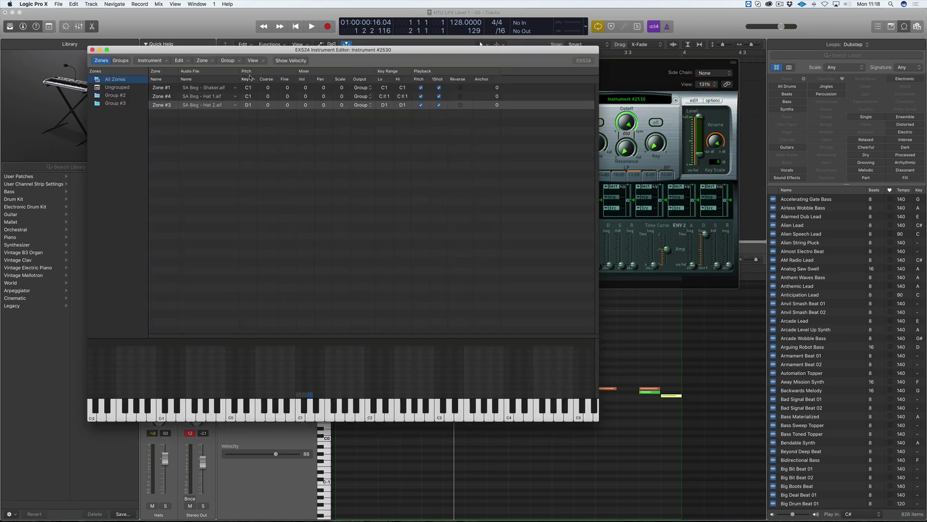
left_click(153, 59)
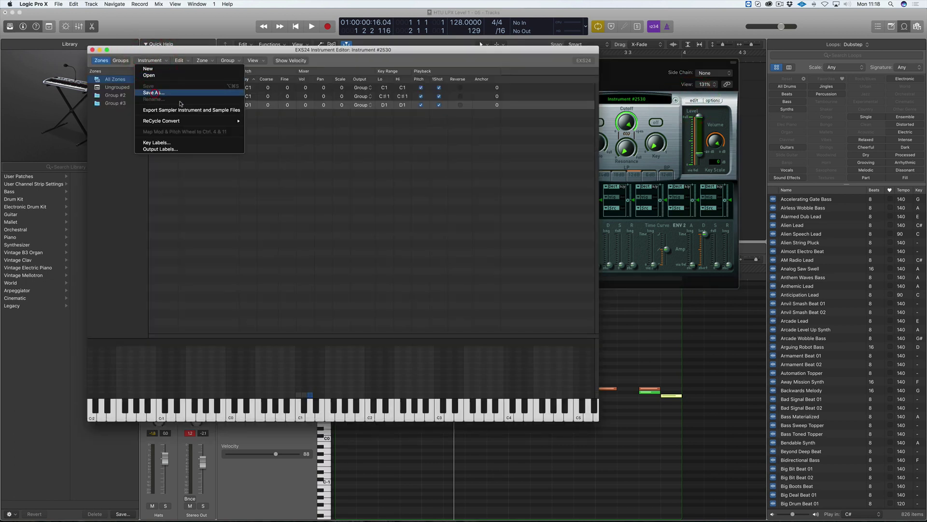
left_click(322, 133)
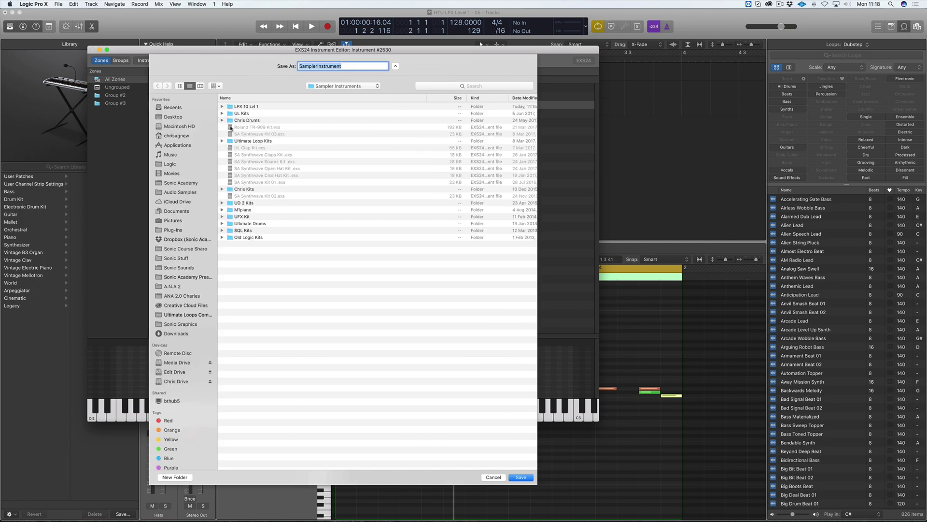
double_click(246, 106)
left_click(244, 106)
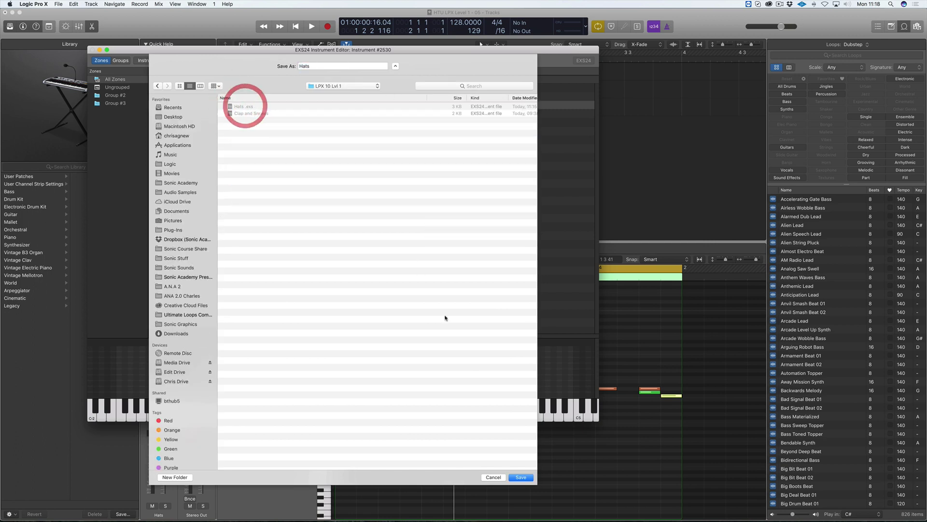
left_click(524, 477)
left_click(404, 97)
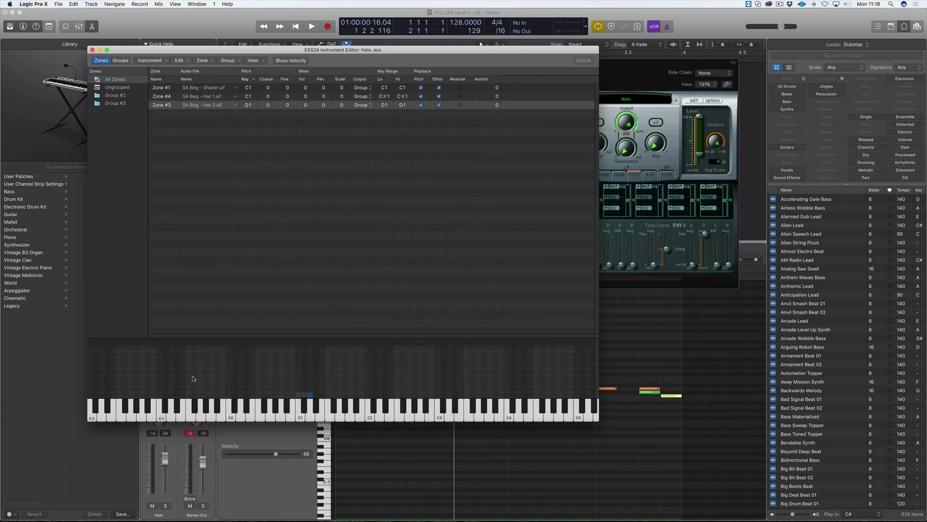
Audition the shaker and hat samples mapped to C1, C#1 and D1 in the instrument editor
left_click(307, 416)
left_click(304, 411)
left_click(311, 415)
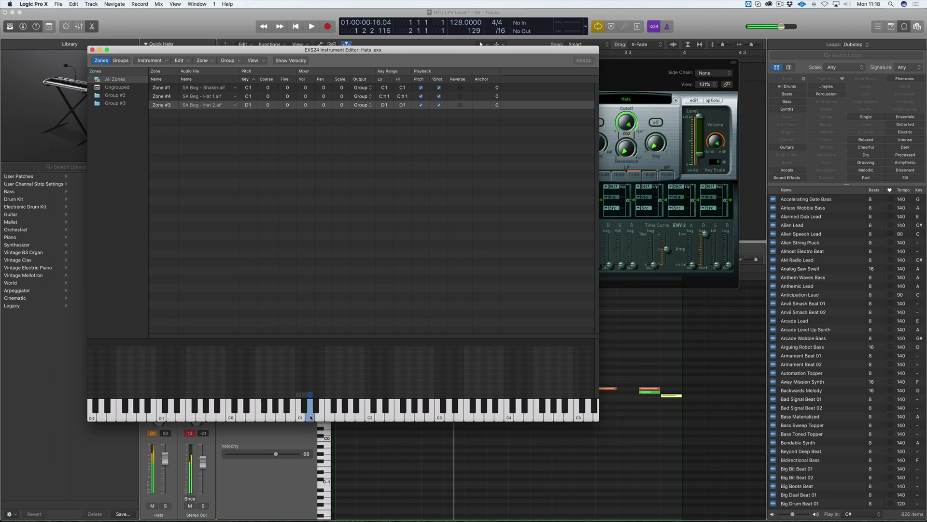
left_click(310, 415)
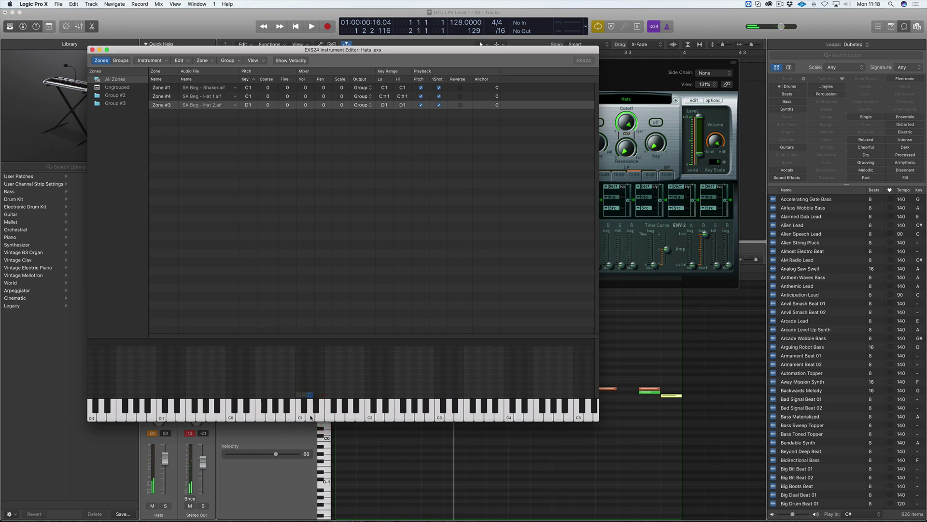
left_click(310, 415)
Set the pan of the Shaker zone to 20 and the Hat 1 zone to -20, auditioning the samples
key("a")
key("a")
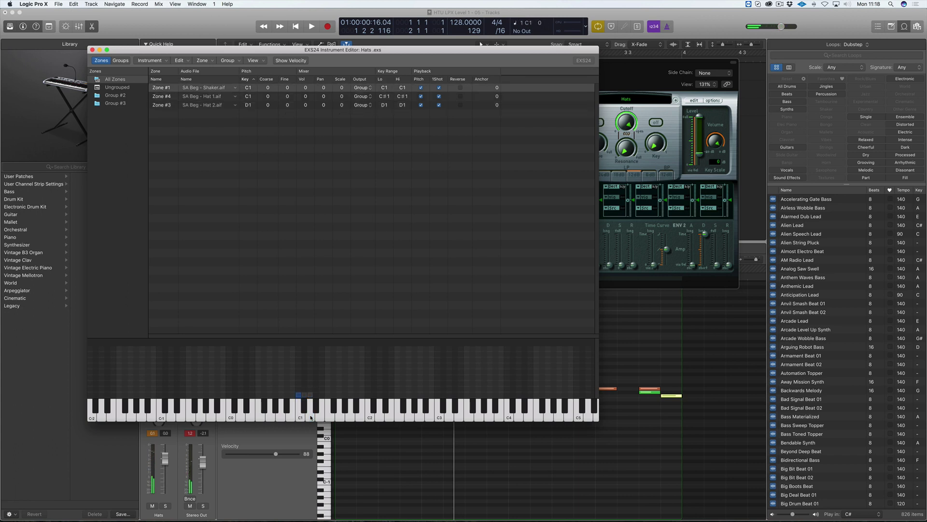
key("a")
left_click_drag(340, 87, 340, 84)
key("a")
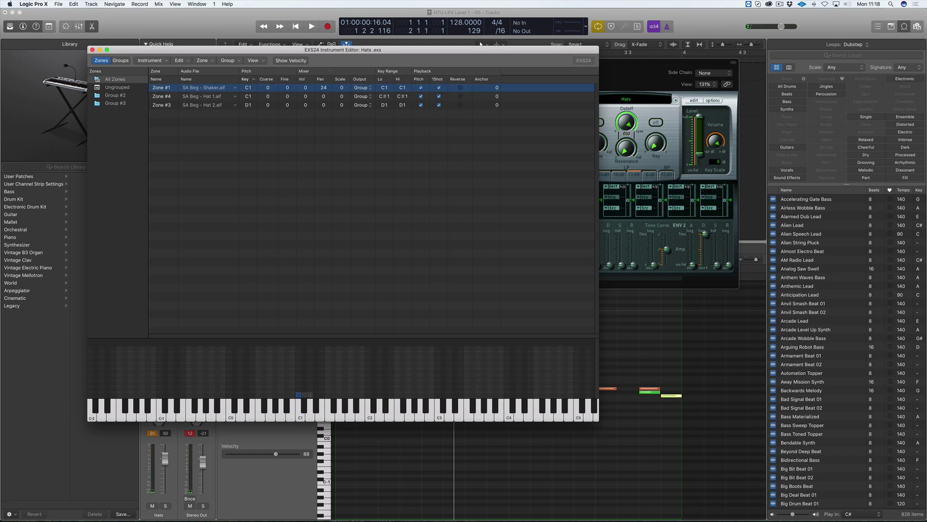
key("a")
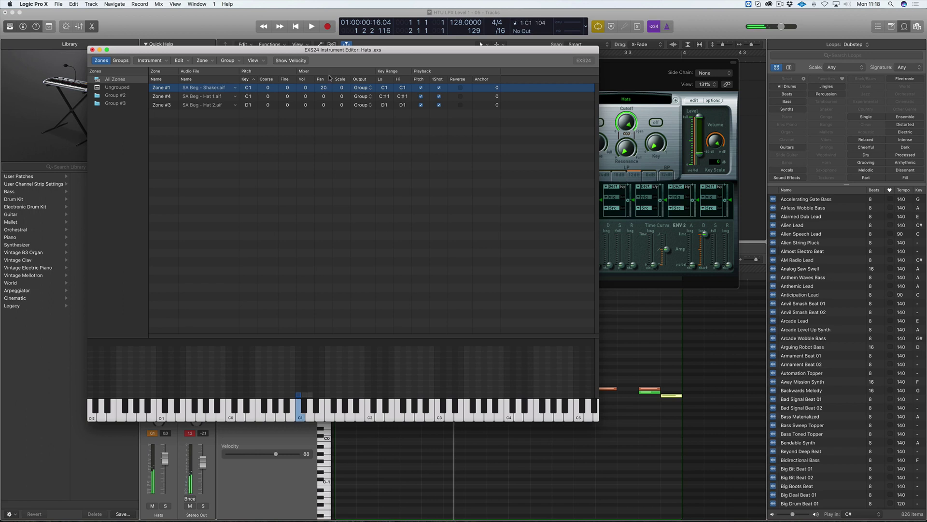
left_click(326, 97)
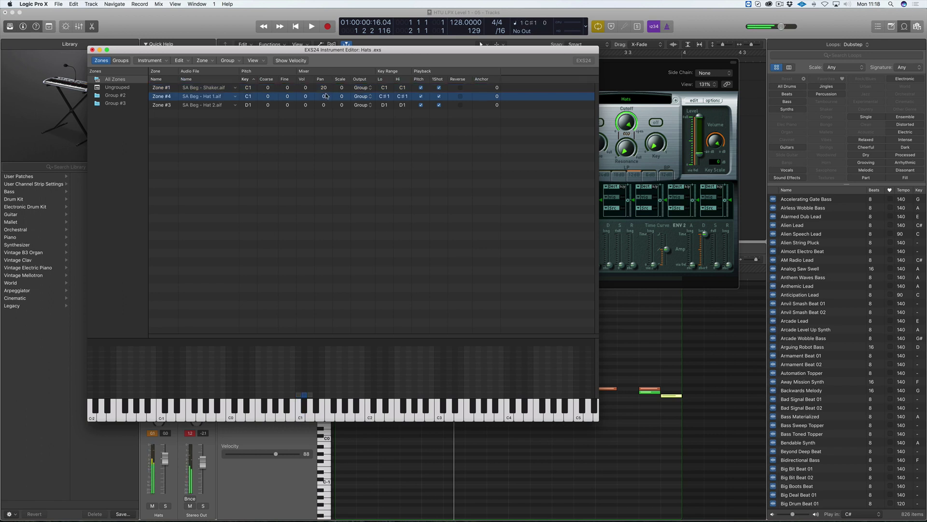
key("w")
Turn off one-shot playback for the Shaker, Hat 1 and Hat 2 zones and play the loop
left_click(439, 87)
left_click(439, 96)
left_click(438, 105)
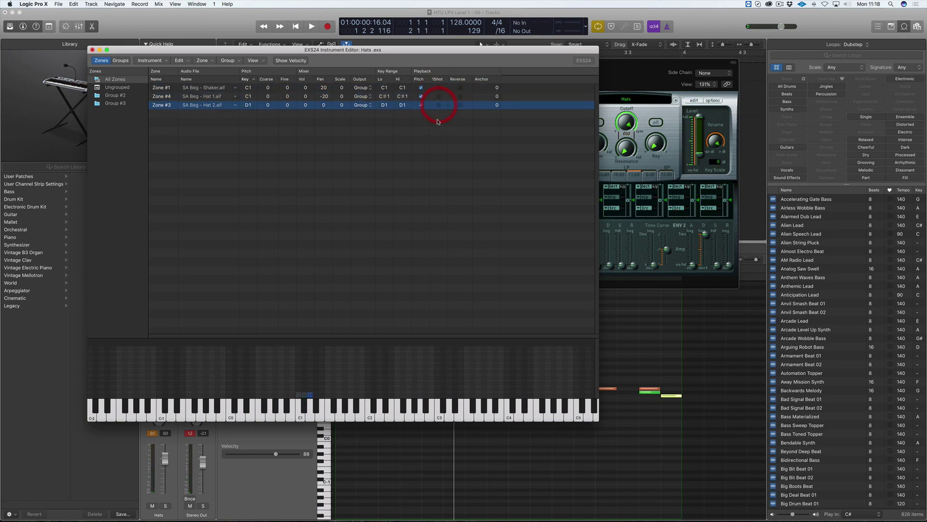
key("space")
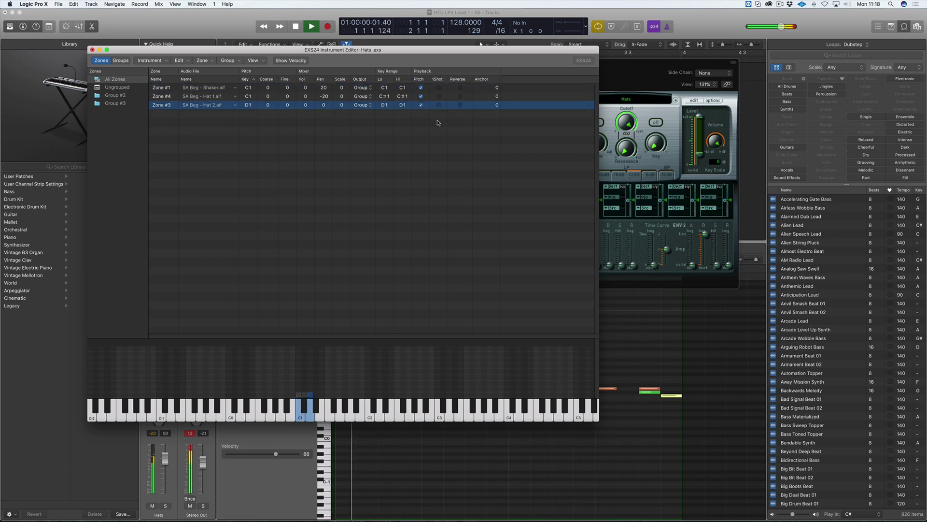
key("space")
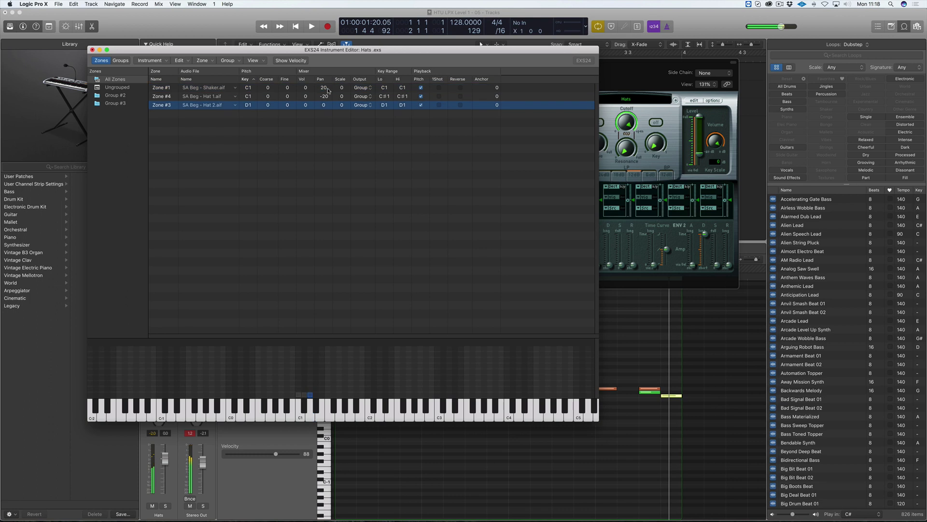
Widen the pan to 30 for the Shaker zone and -30 for the Hat 1 zone, playing the loop to check
left_click_drag(322, 89, 322, 92)
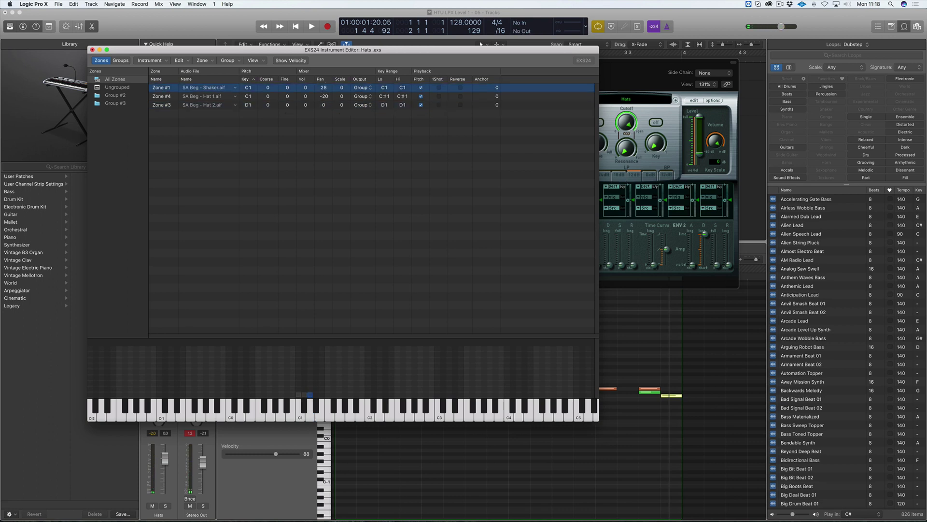
left_click_drag(324, 96, 324, 98)
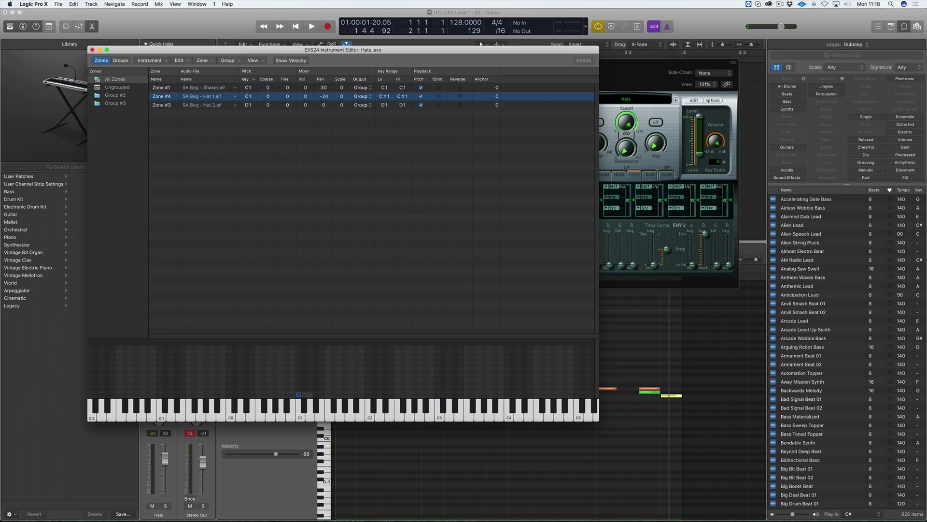
key("space")
key("space")
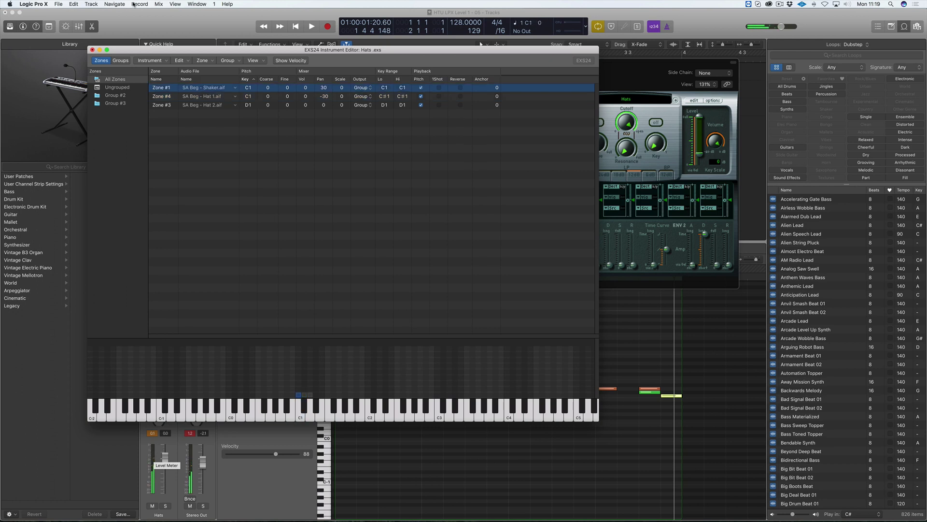
key("space")
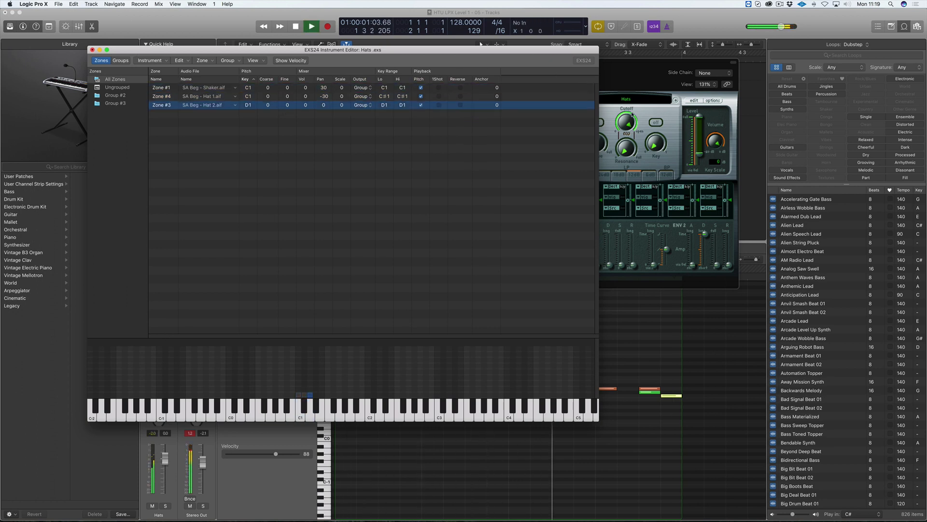
key("space")
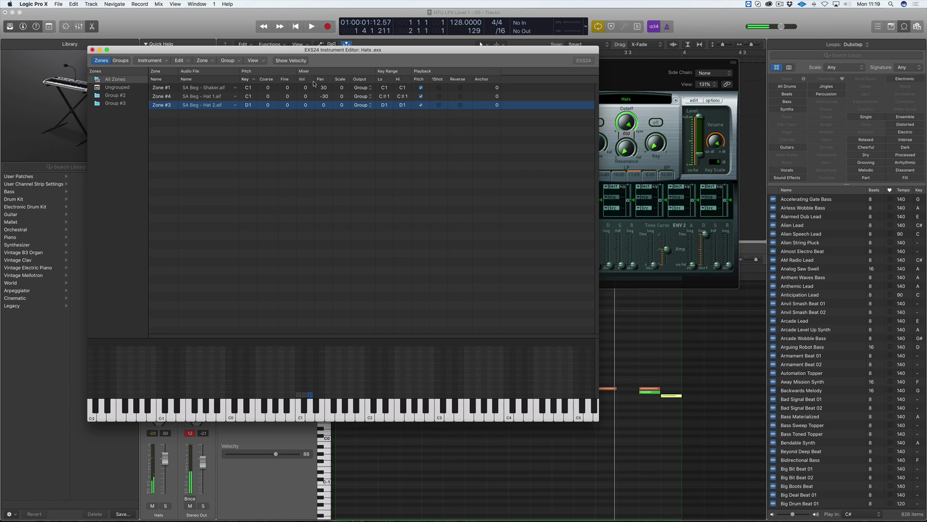
Close the instrument editor and adjust the EXS24 output volume, playing the loop to check the level
left_click(92, 50)
left_click(407, 90)
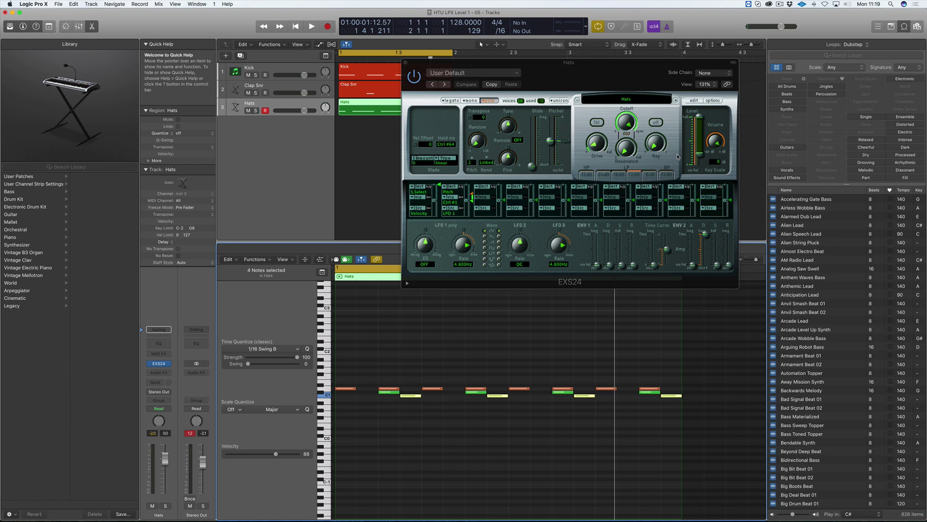
left_click(709, 145)
key("space")
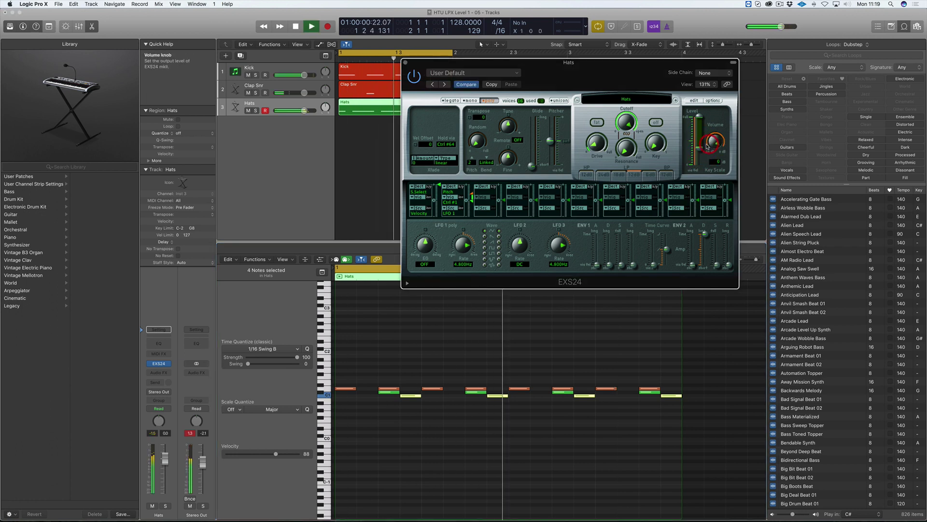
key("space")
Set the velocity of the four selected C1 notes to 97, play the loop and close the sampler window
left_click_drag(276, 455, 280, 454)
key("space")
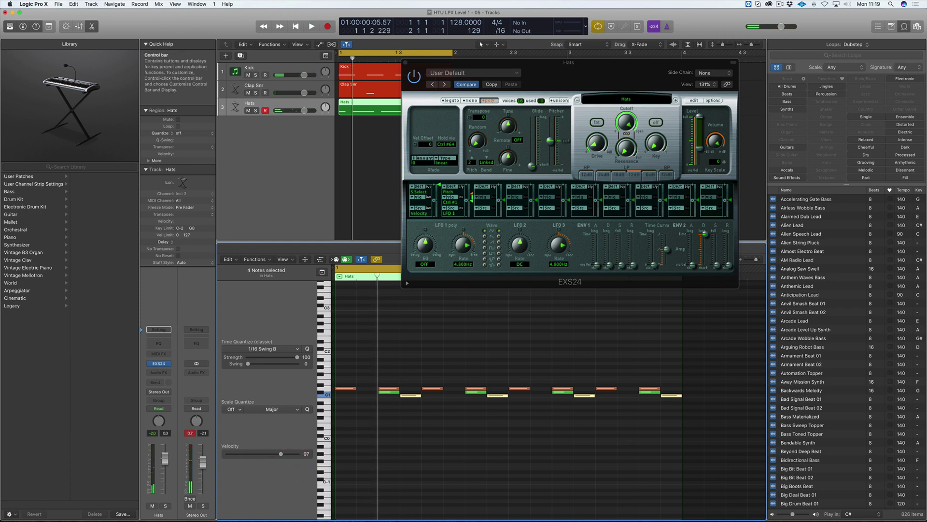
left_click(406, 64)
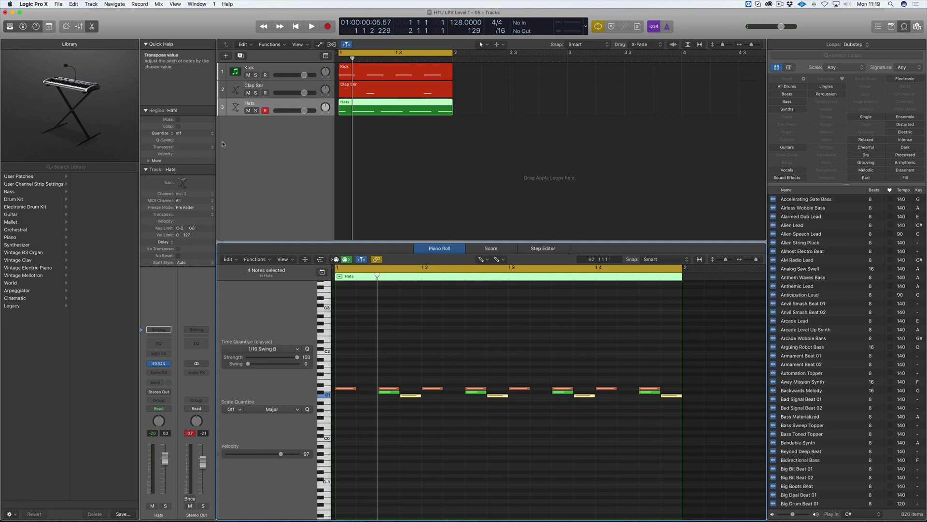
Add a Channel EQ to the Hats track, turn on its analyzer and play the loop
left_click(154, 346)
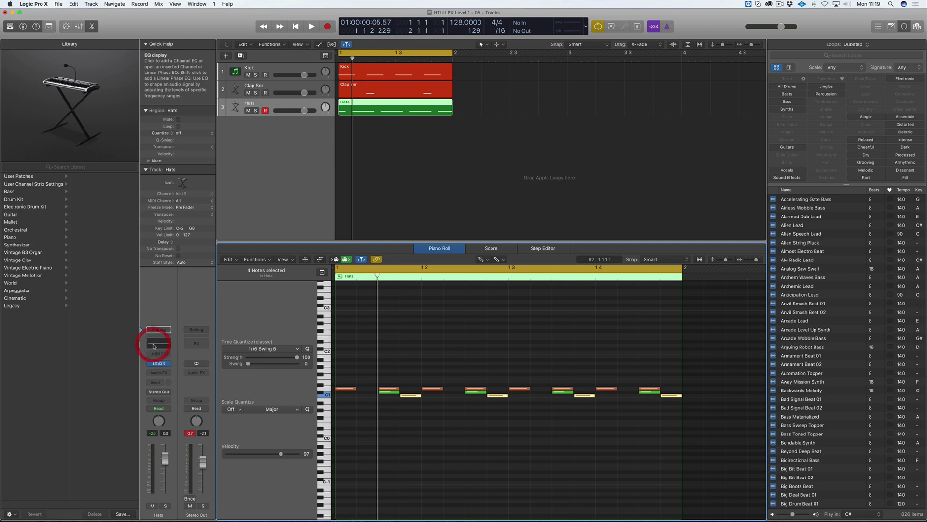
left_click_drag(219, 52, 488, 91)
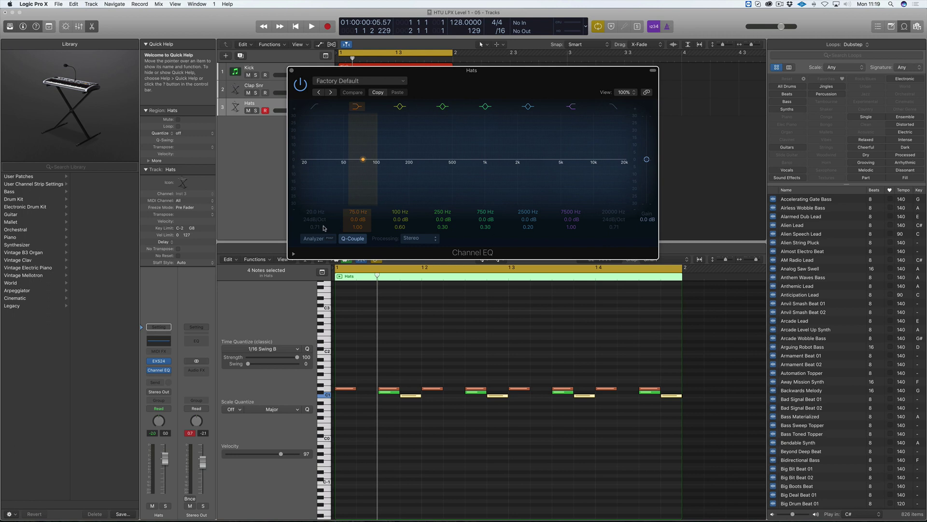
left_click(320, 242)
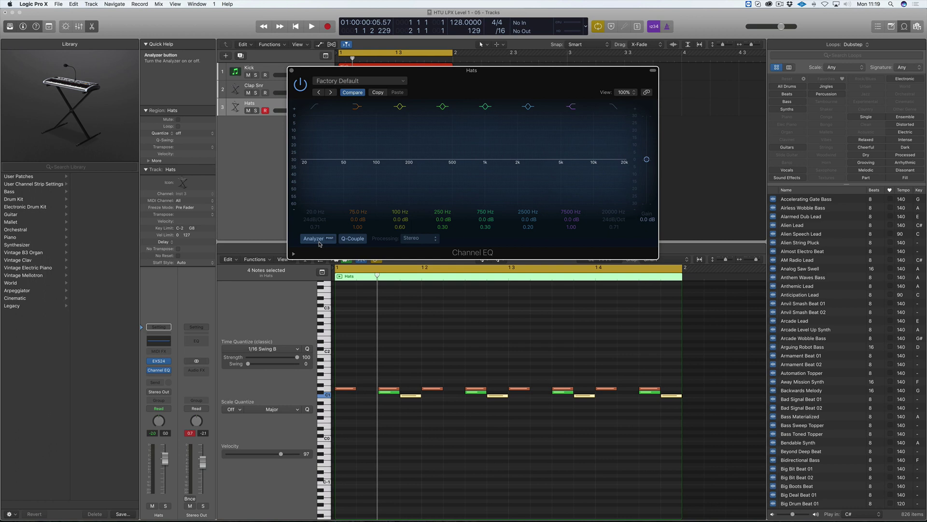
key("space")
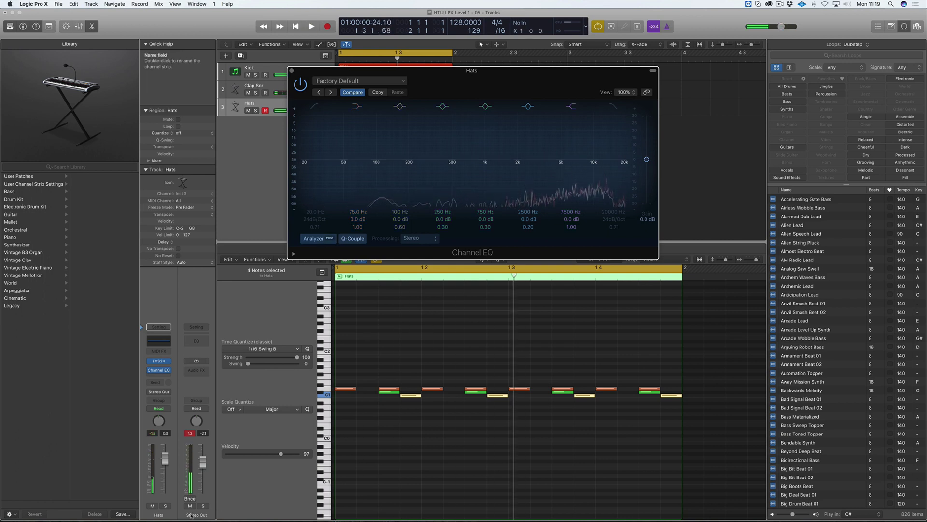
Solo the Hats track and play the loop to examine its frequency spectrum in the Channel EQ
left_click(165, 505)
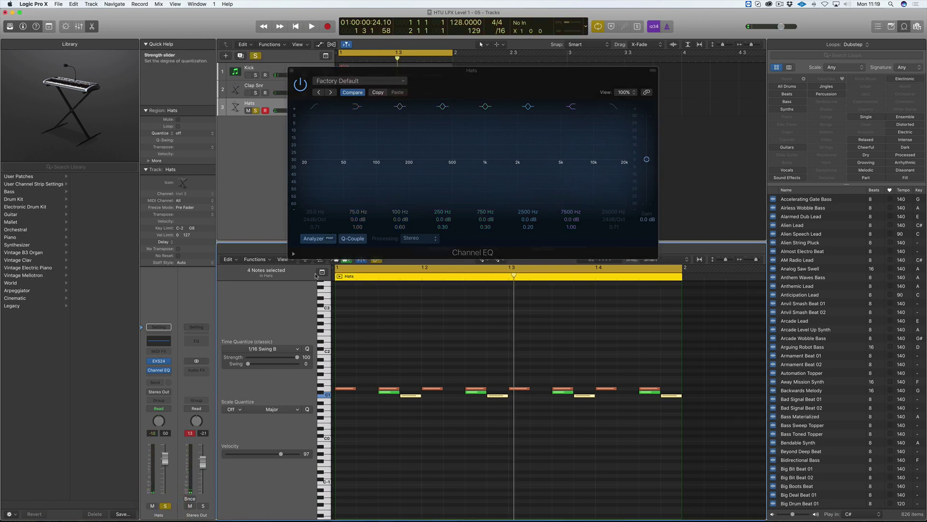
key("space")
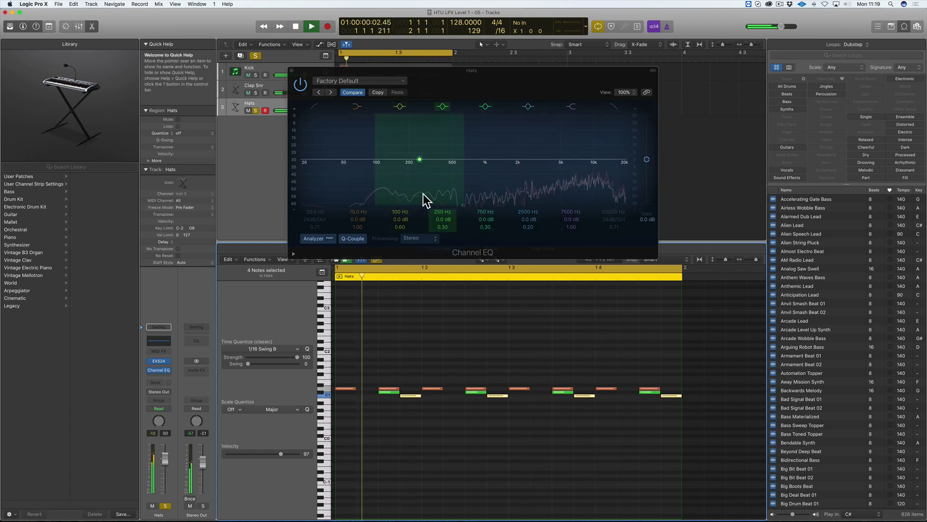
key("space")
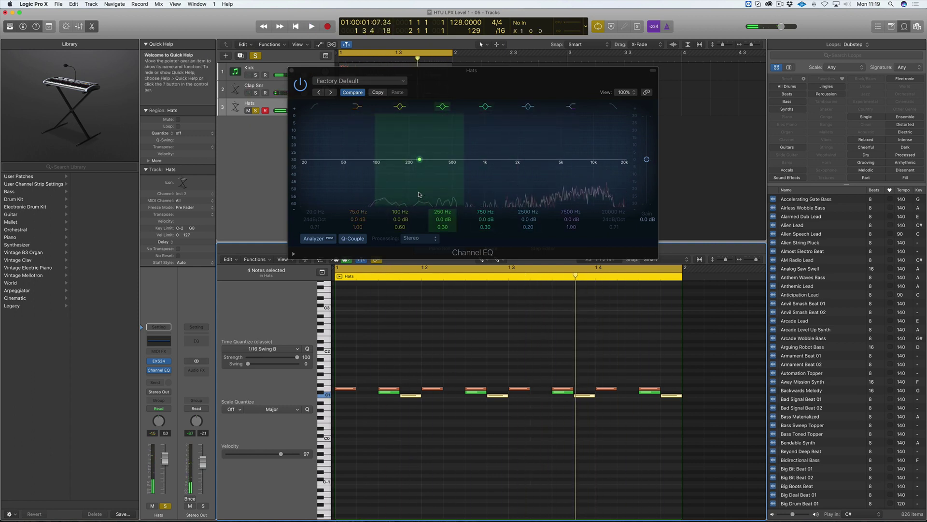
Try a 48 dB/Oct high-cut filter at 390 Hz on the Hats Channel EQ, play the loop, and turn the band off
left_click(616, 106)
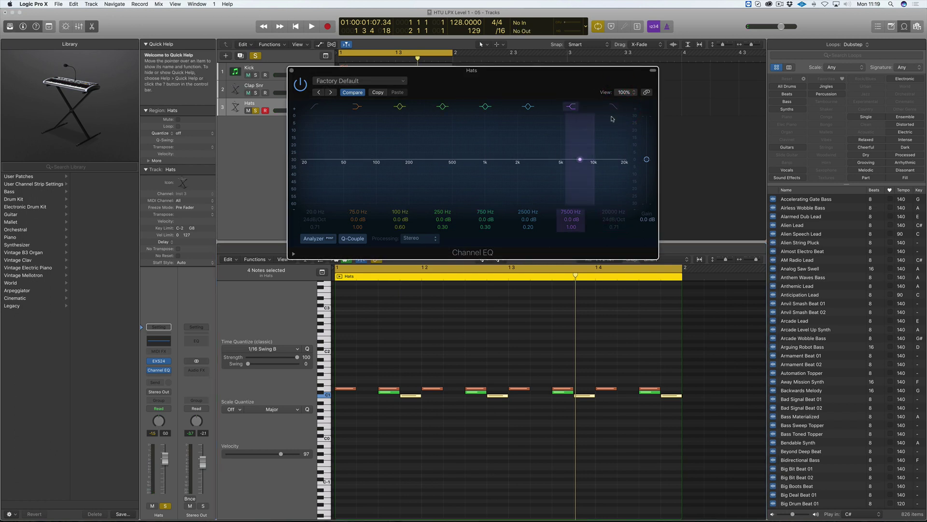
left_click(611, 210)
left_click(613, 107)
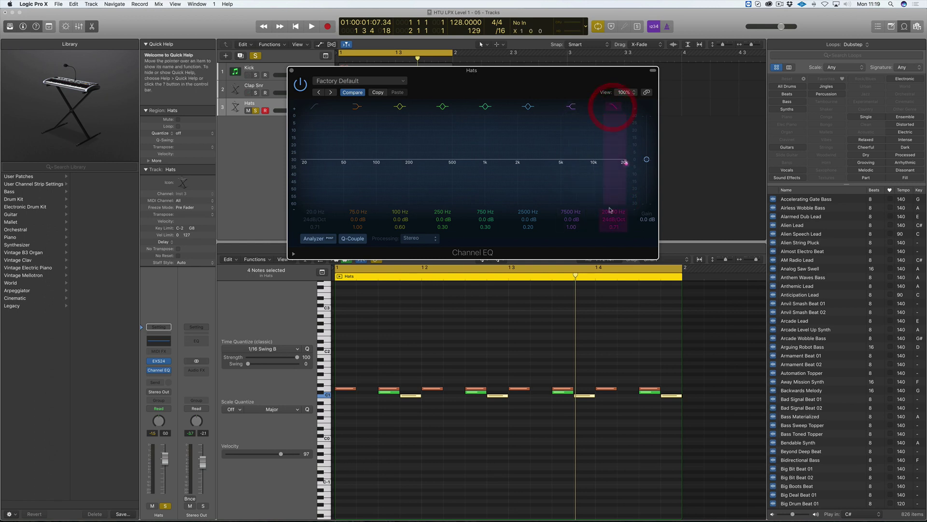
left_click(610, 218)
left_click_drag(613, 213, 614, 299)
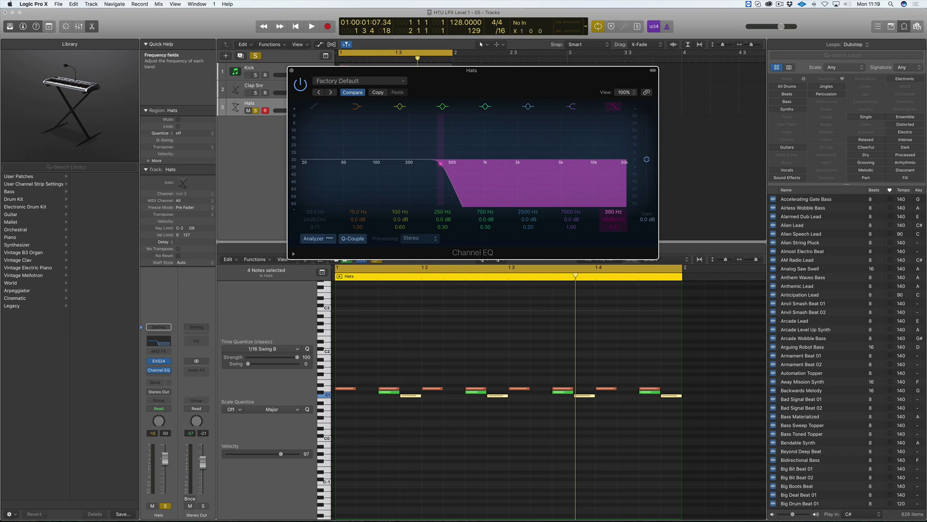
key("space")
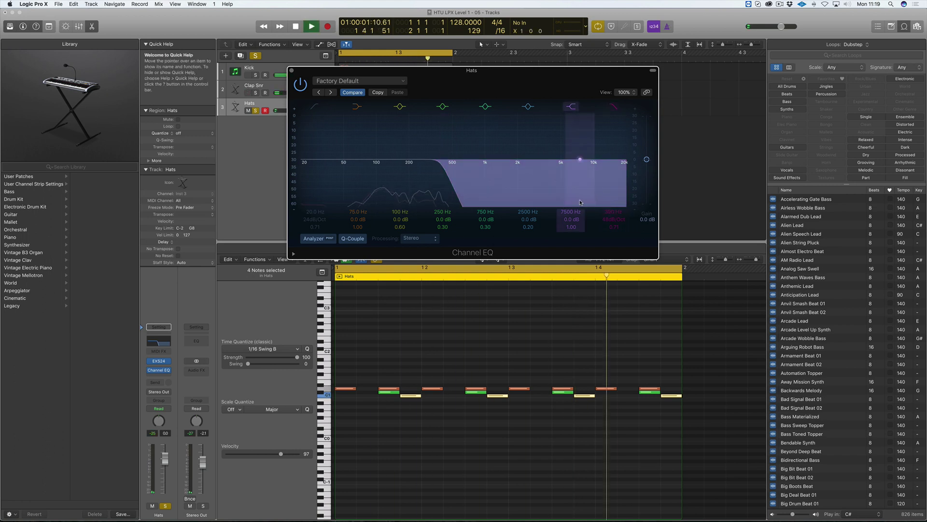
key("space")
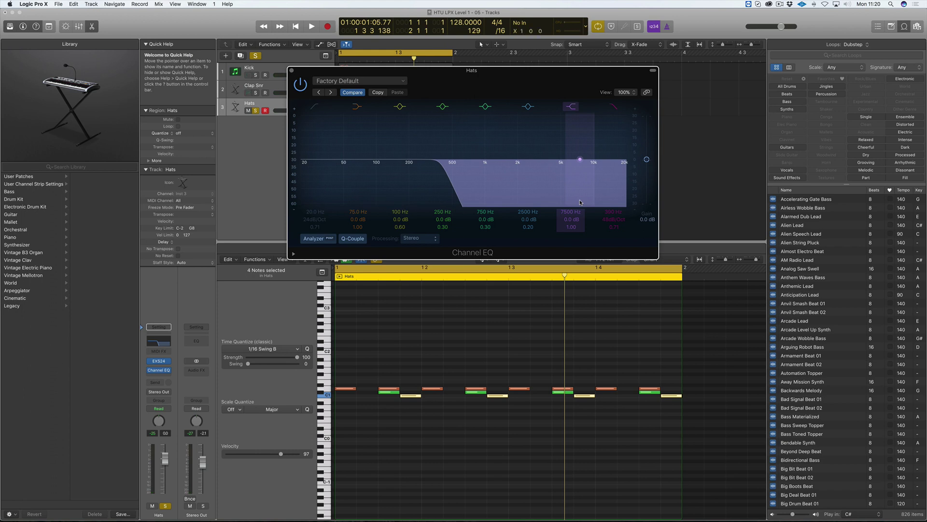
key("space")
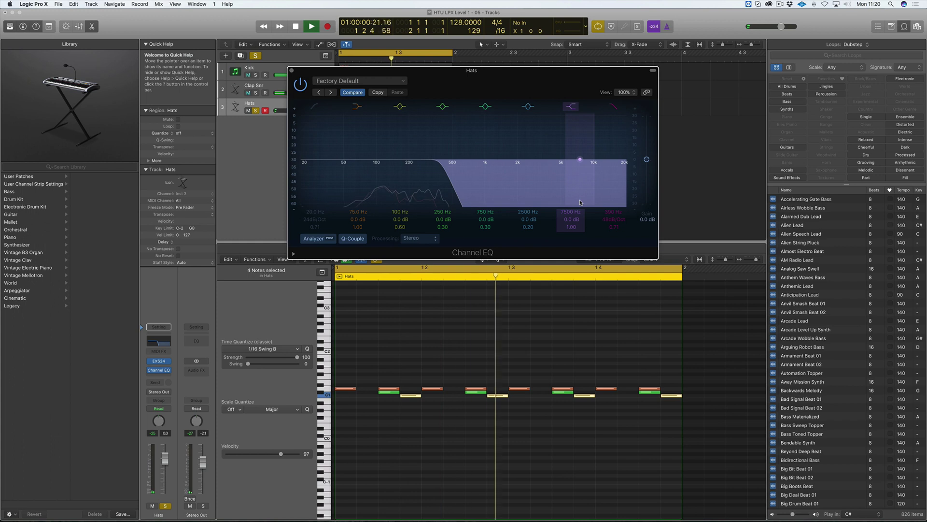
left_click(613, 106)
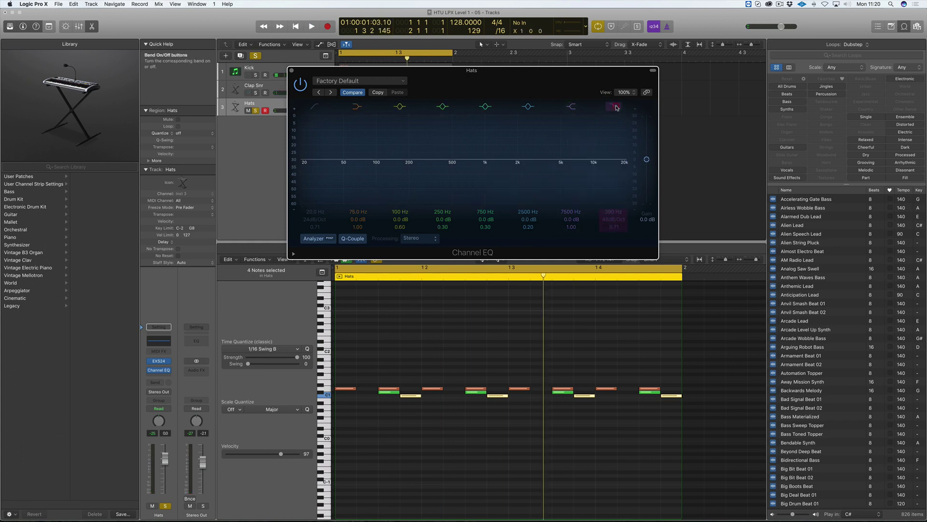
Enable the low-cut filter on the Hats Channel EQ at 290 Hz with a 48 dB/Oct slope, playing the loop to judge it
left_click(316, 107)
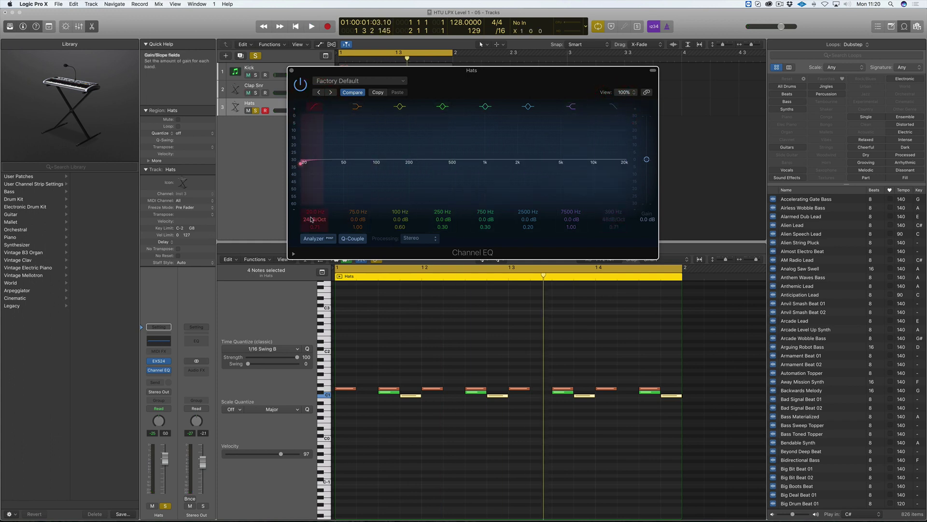
left_click_drag(314, 212, 315, 192)
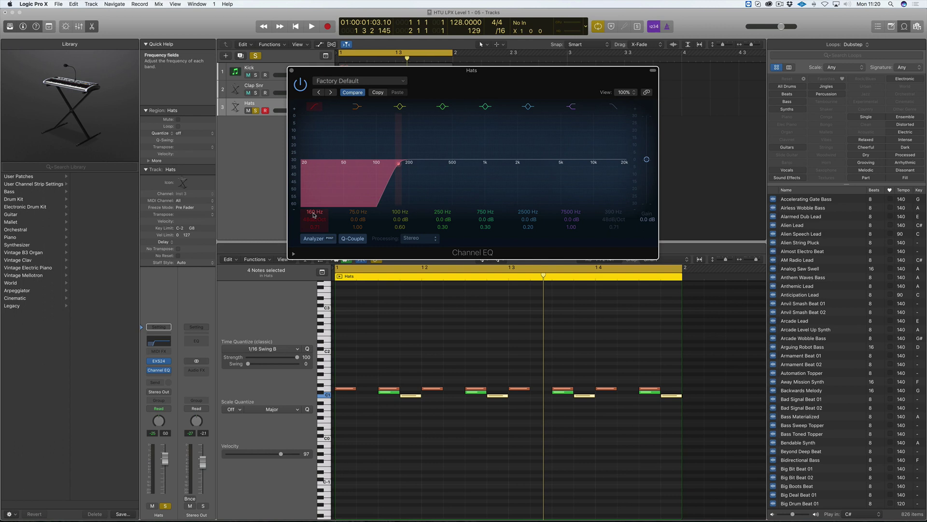
key("space")
left_click_drag(314, 214, 314, 197)
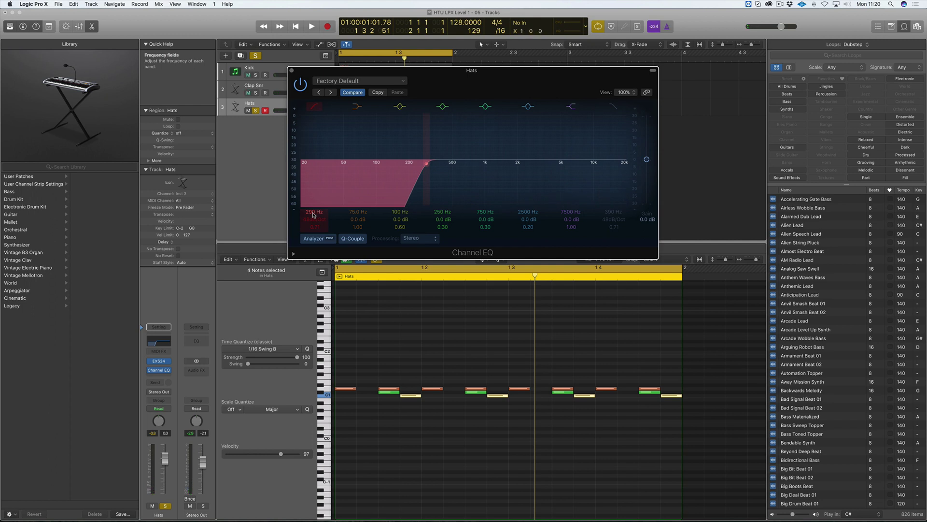
key("space")
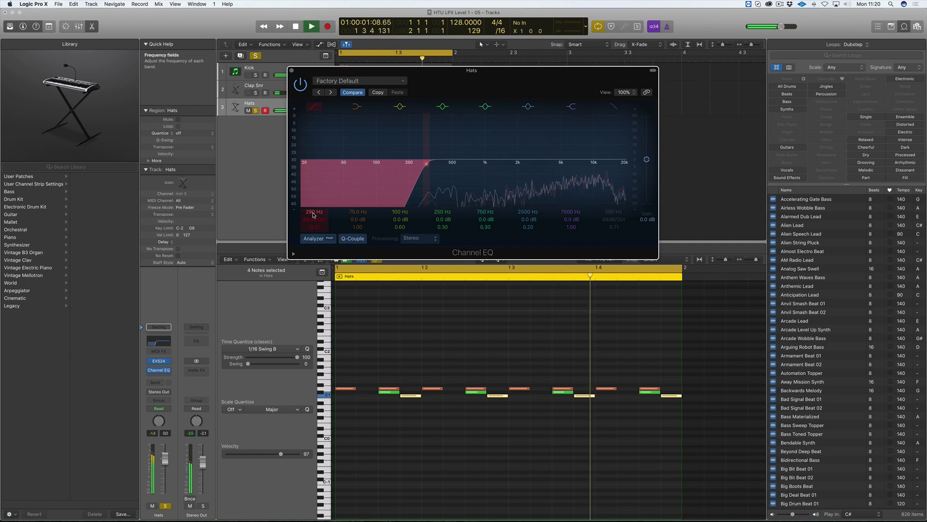
Compare the playing Hats loop with the low-cut band off and on, leave the band on, and close the EQ
left_click(312, 105)
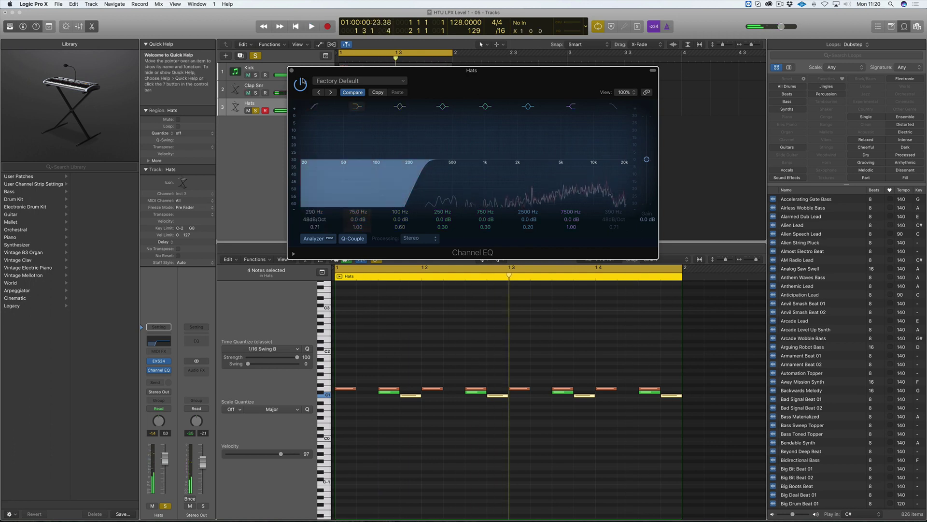
left_click(313, 106)
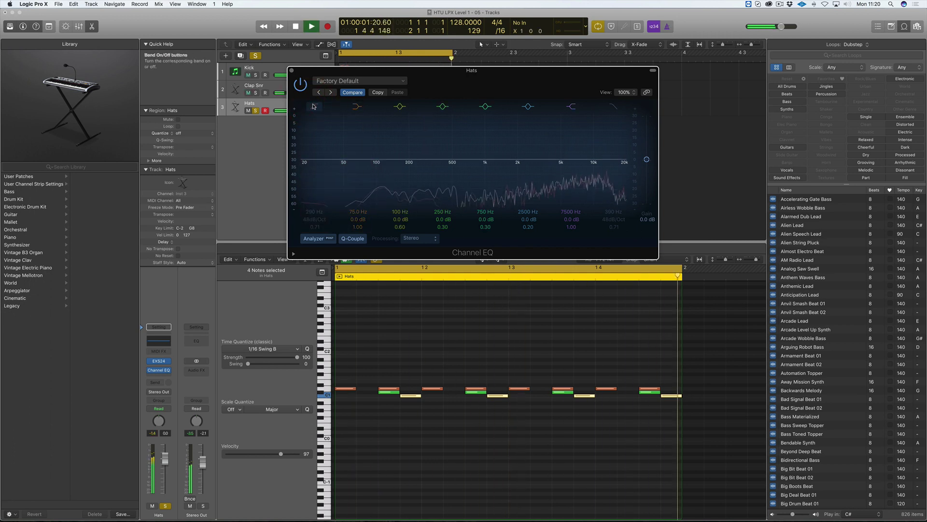
key("space")
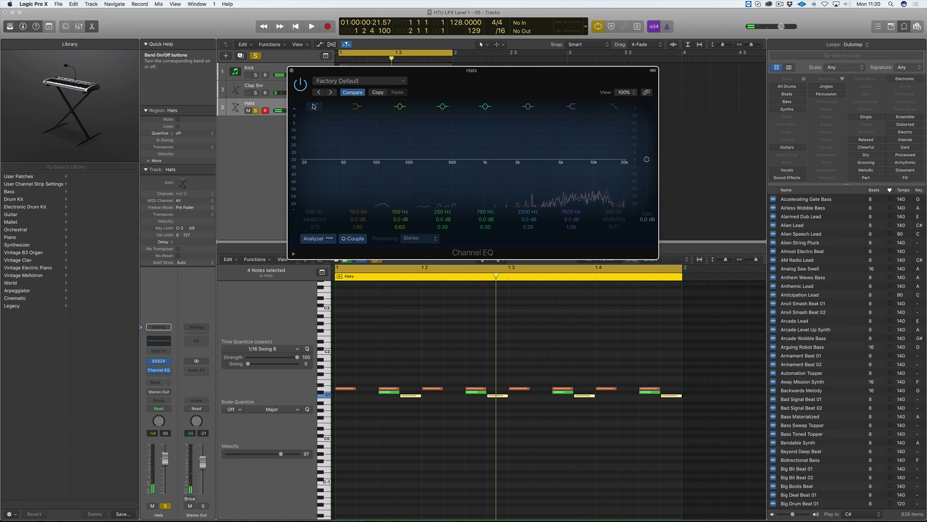
key("space")
left_click(313, 105)
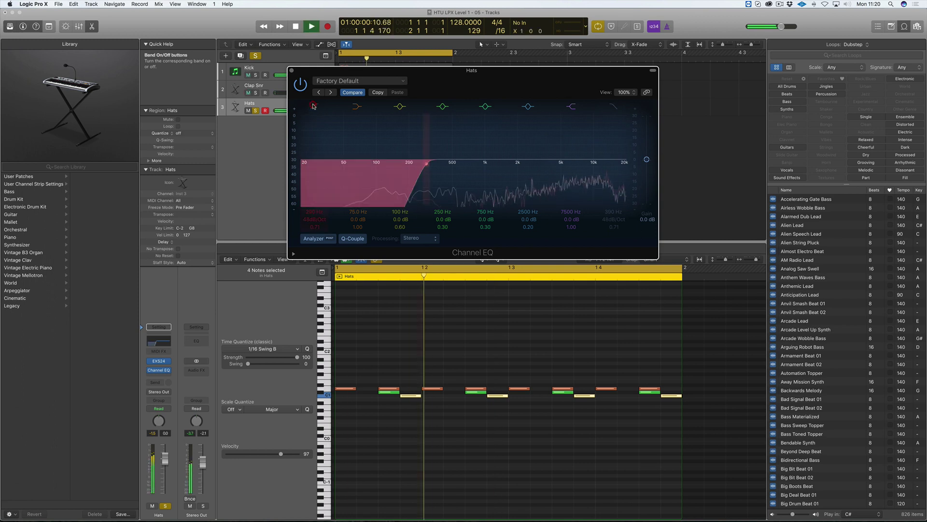
left_click(291, 70)
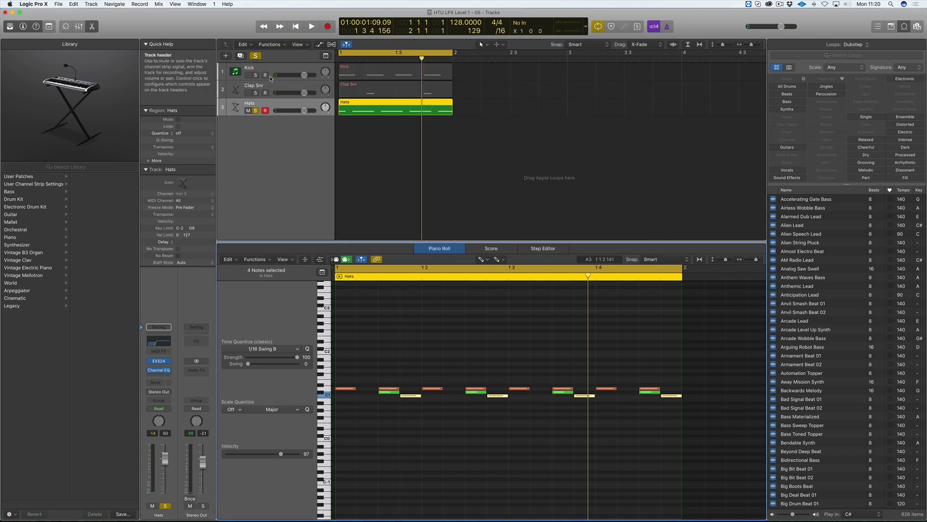
Open the Clap Snr sampler's instrument editor and set the volume of both the snare and clap zones to 9
left_click(269, 90)
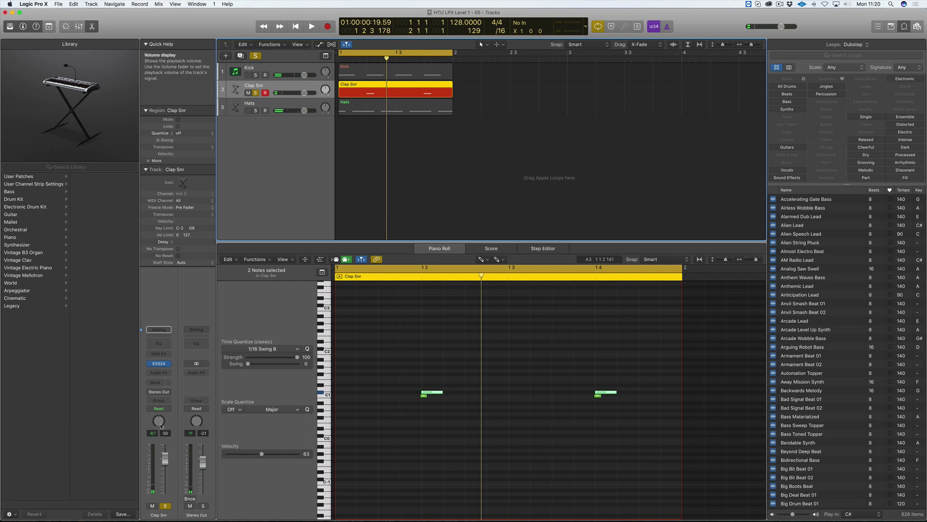
mouse_move(159, 367)
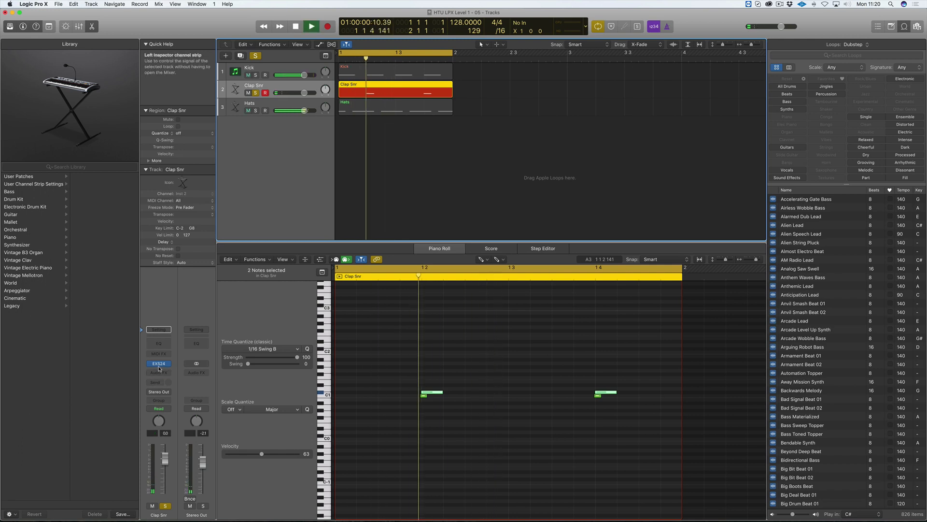
left_click(159, 364)
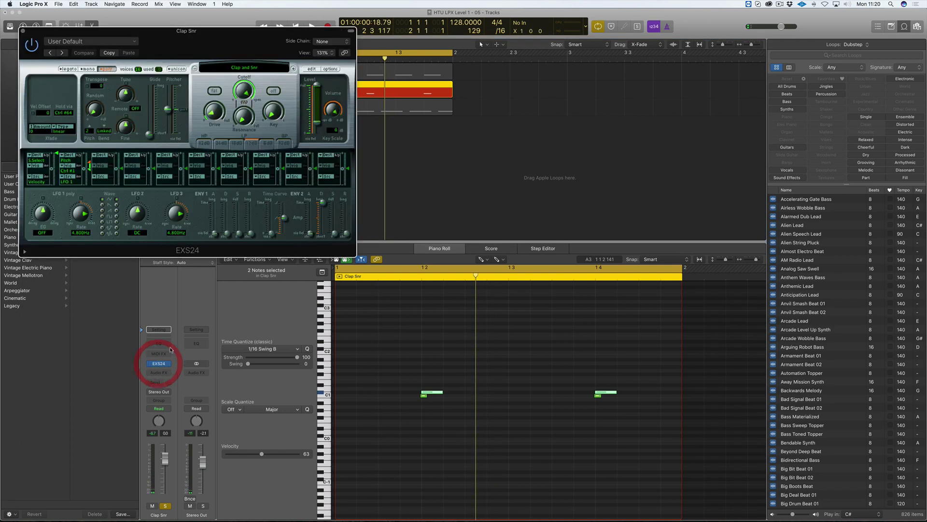
left_click(307, 69)
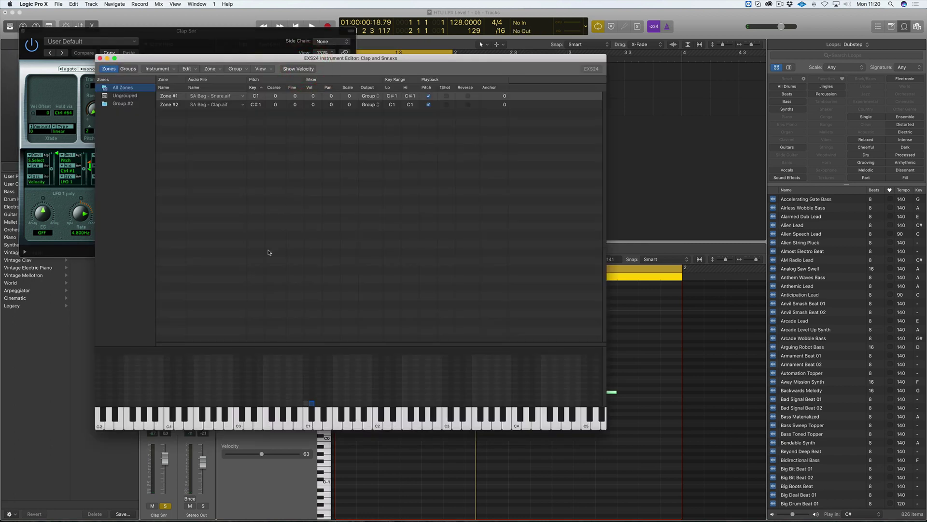
left_click(311, 106)
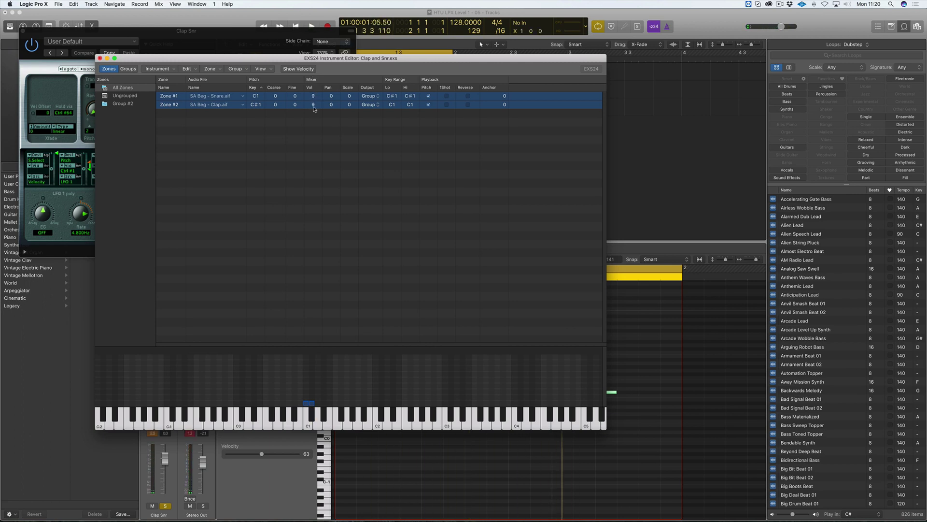
left_click(314, 109, "super")
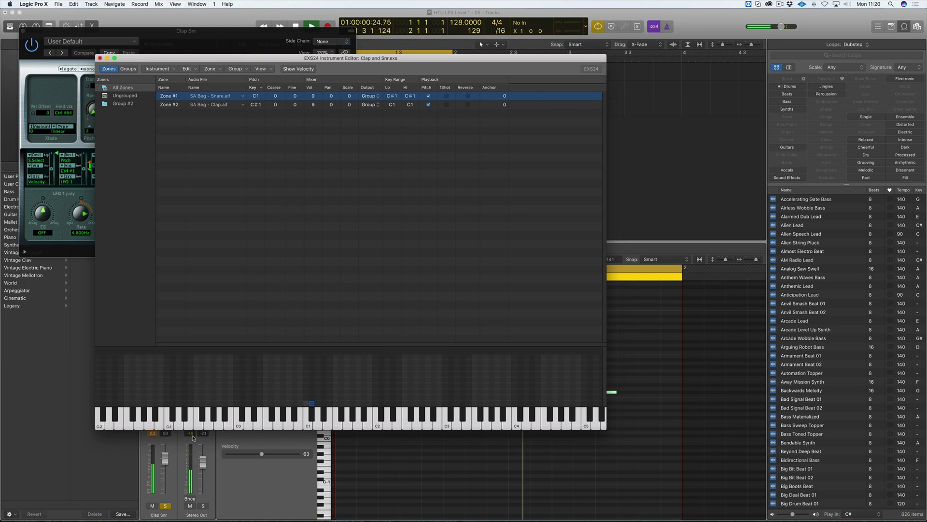
left_click(152, 434)
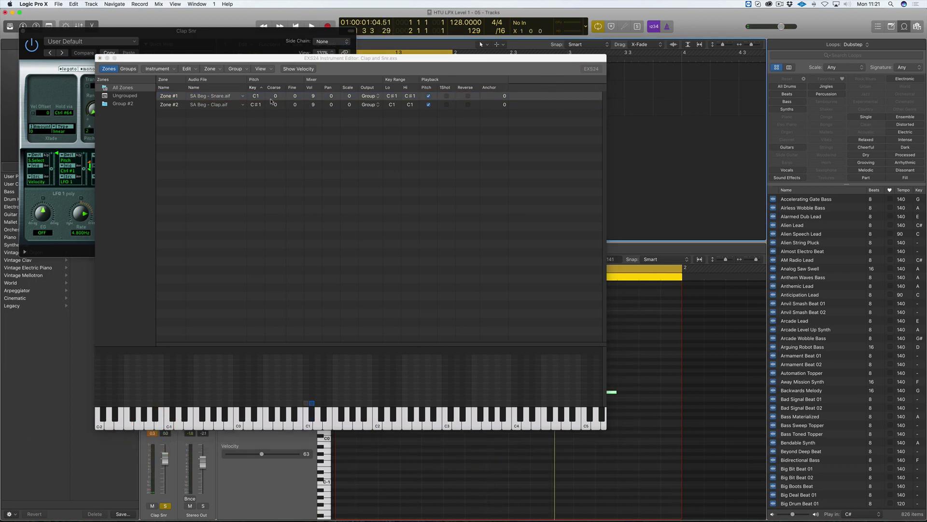
Close the Clap and Snr instrument editor and play the loop to check the track's level
left_click(100, 57)
left_click(390, 101)
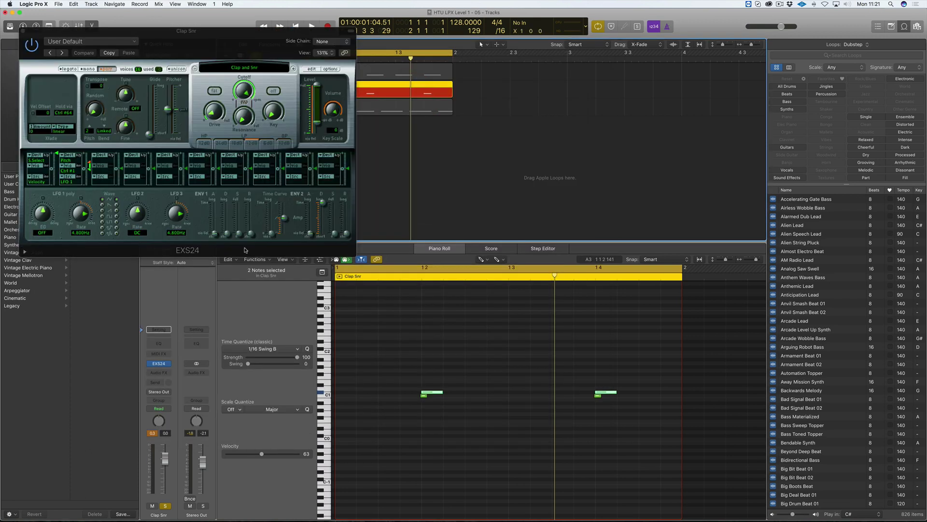
key("space")
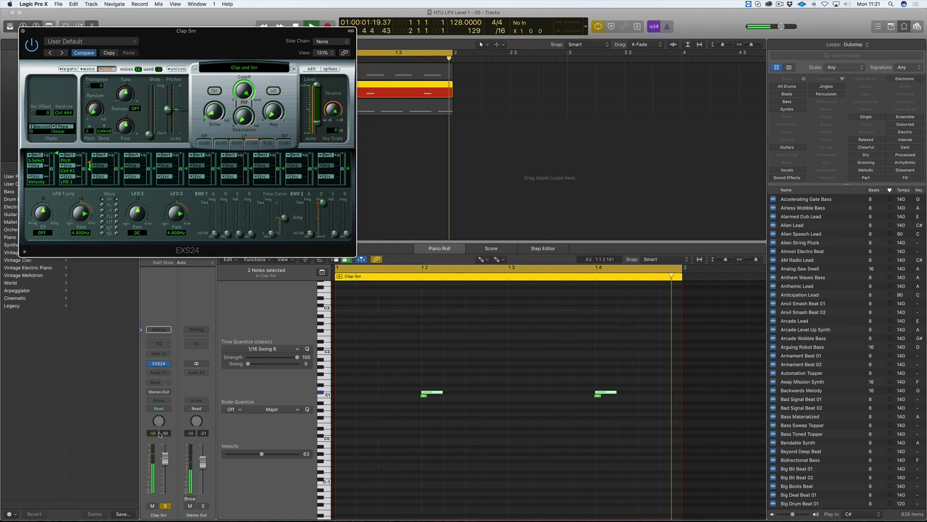
key("space")
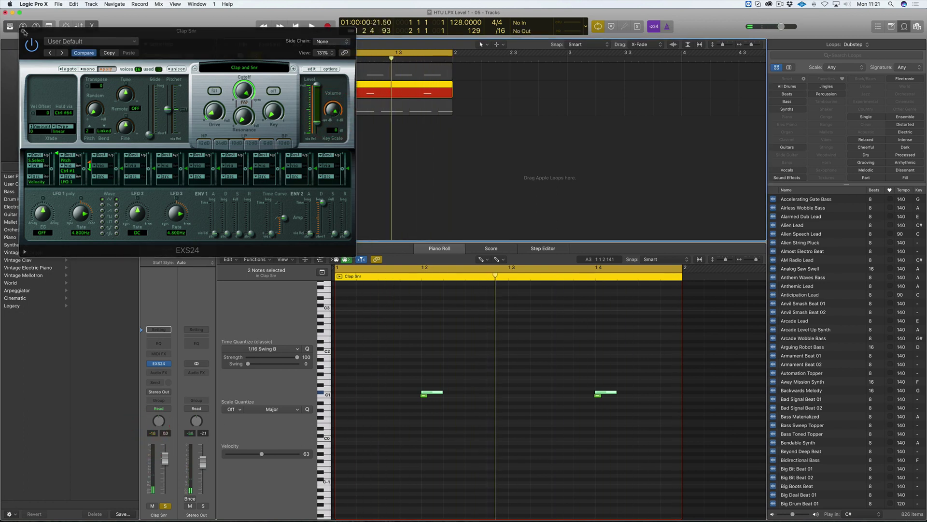
Add a Channel EQ to the Clap Snr track and turn on its analyzer while the loop plays
double_click(160, 344)
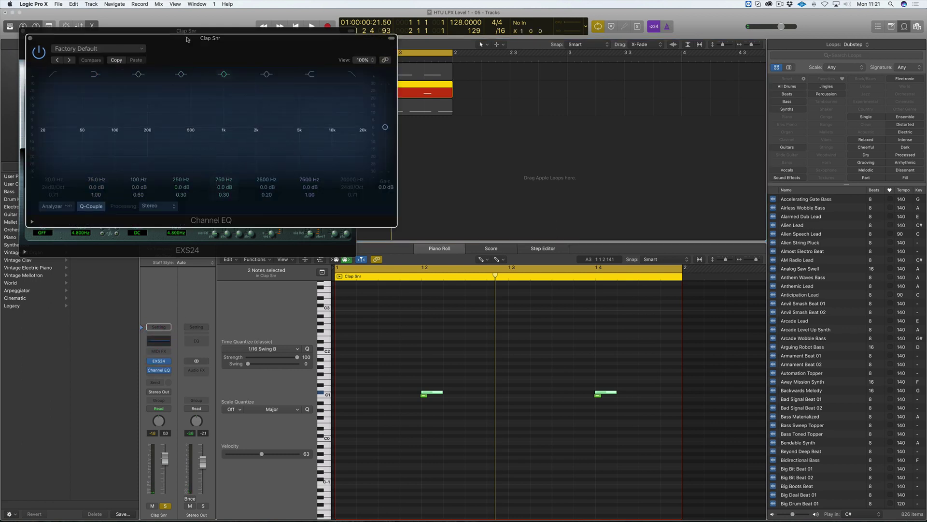
left_click_drag(188, 35, 558, 105)
key("space")
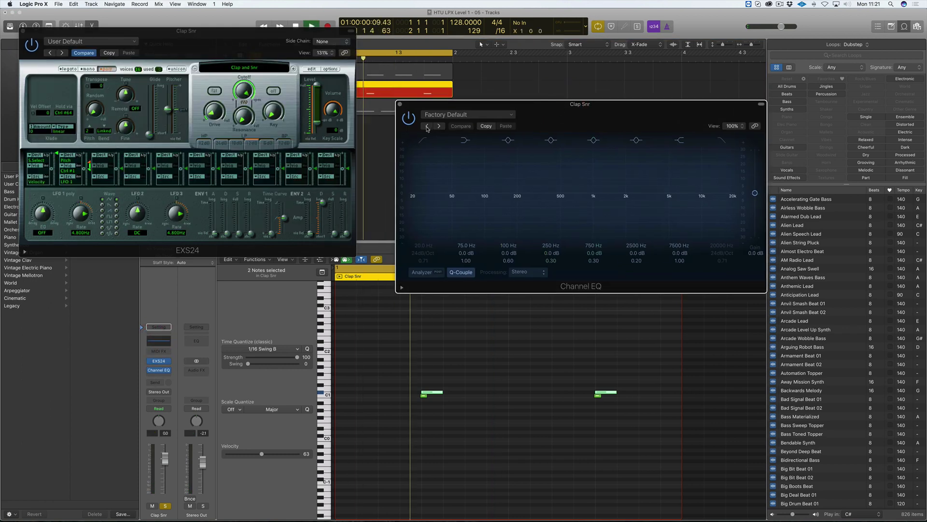
left_click(423, 272)
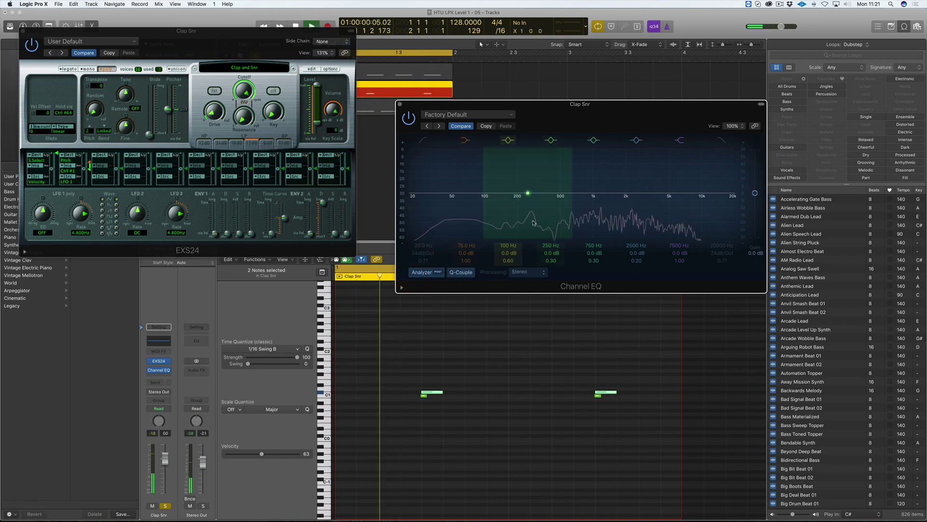
Enable the low-cut filter on the Clap Snr Channel EQ at 198 Hz with a 48 dB/Oct slope
left_click(423, 141)
mouse_move(423, 246)
left_mouse_down()
mouse_move(421, 256)
mouse_move(423, 223)
mouse_move(424, 251)
left_mouse_up()
key("space")
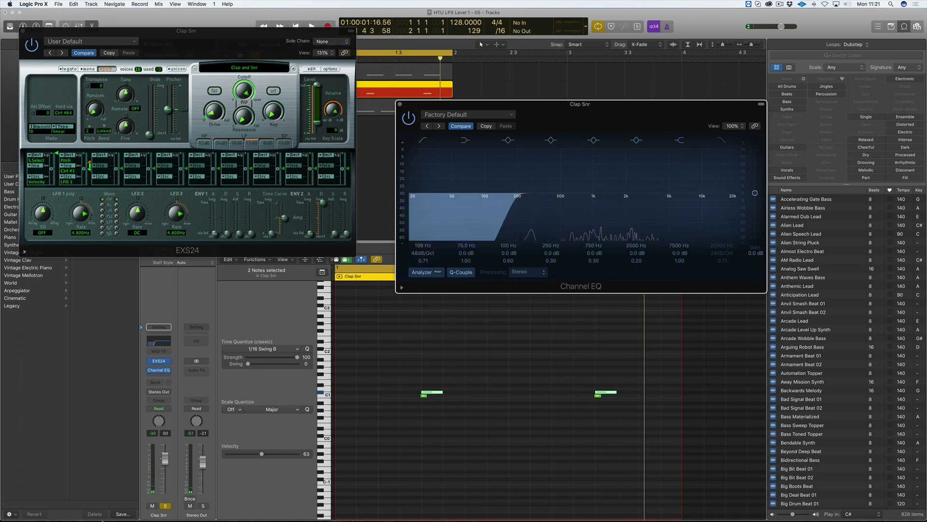
Unsolo the Clap Snr track, play the full drum loop, and close the sampler and Channel EQ windows
left_click(166, 506)
key("space")
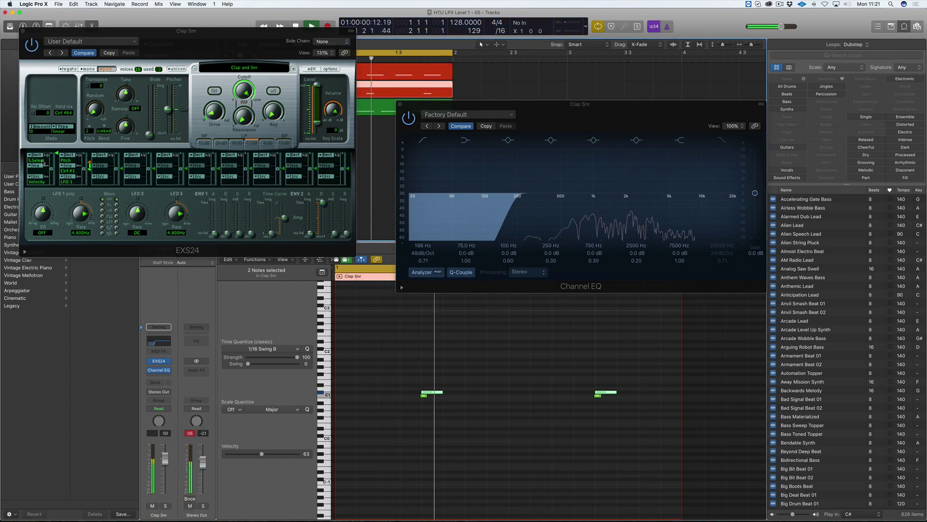
left_click(23, 31)
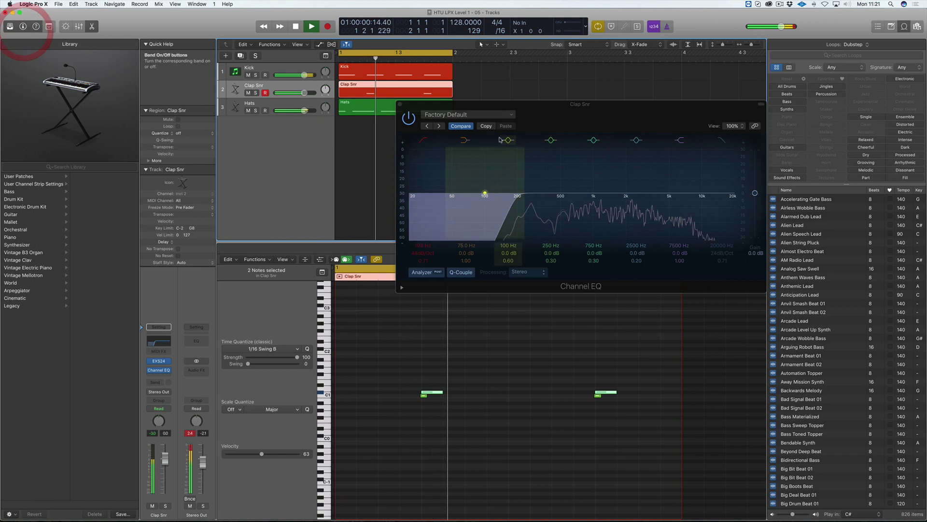
key("space")
left_click(399, 106)
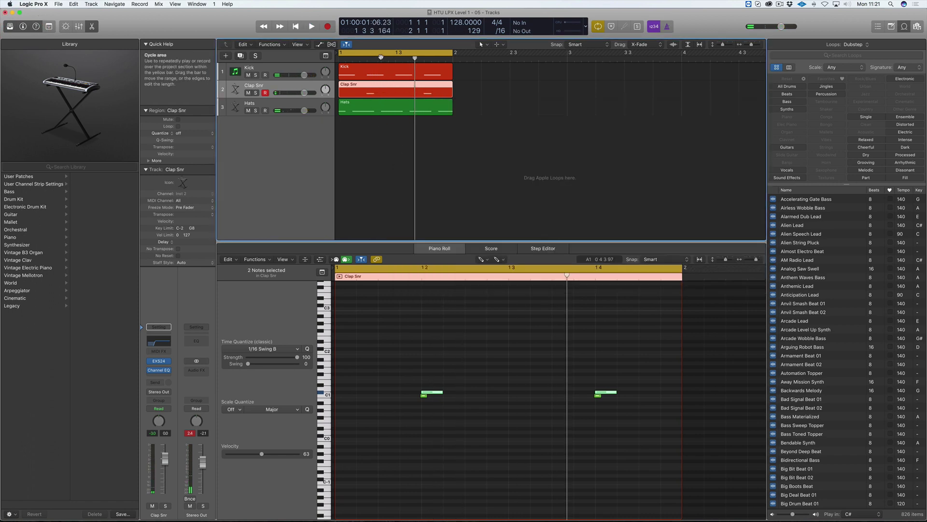
Lower the Hats track's volume fader to -3.2 dB
left_click(298, 108)
left_click_drag(164, 457, 164, 469)
Select all notes in the Hats region, quantize them to 1/16 Swing B, and audition the loop
left_click(290, 381)
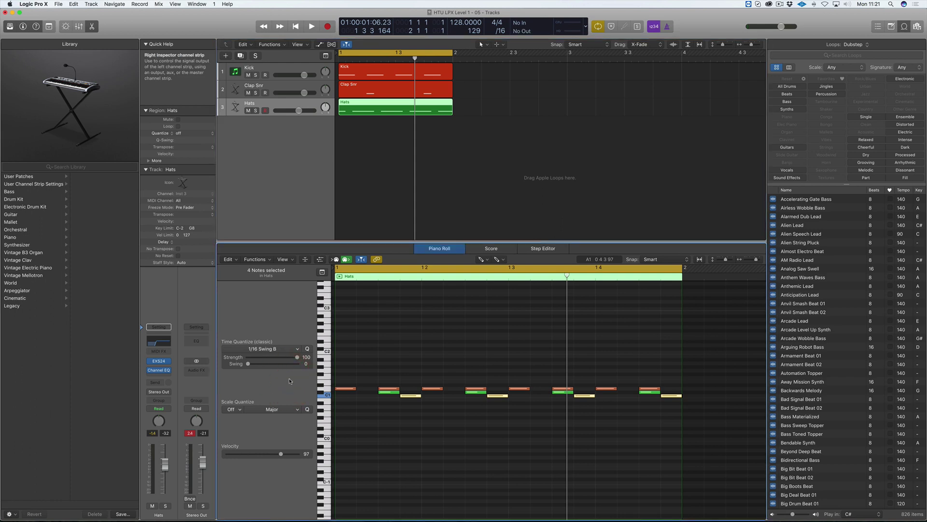
left_click(290, 381)
key("super+a")
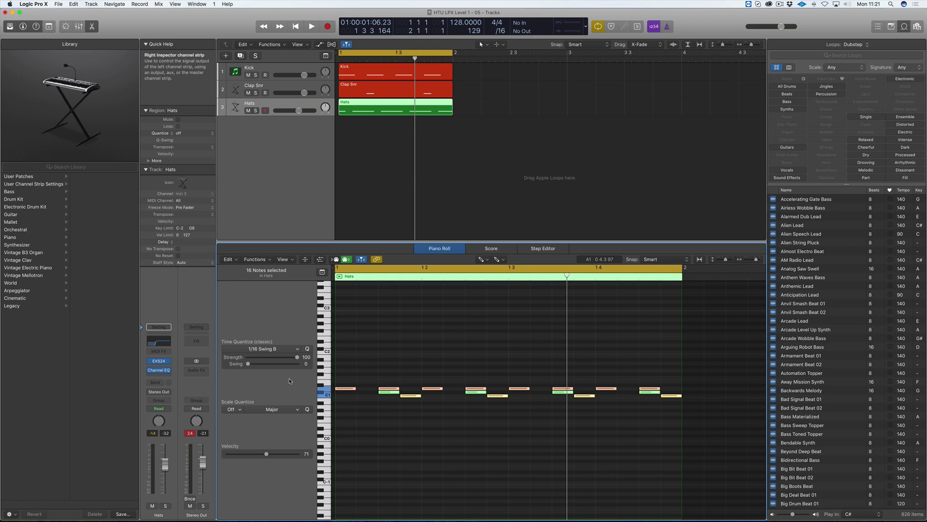
key("space")
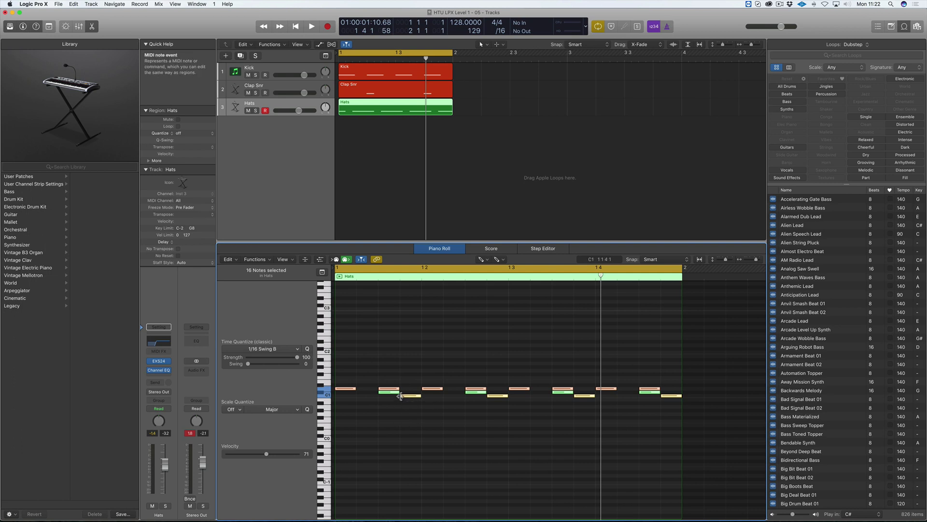
left_click(308, 350)
key("space")
key("space")
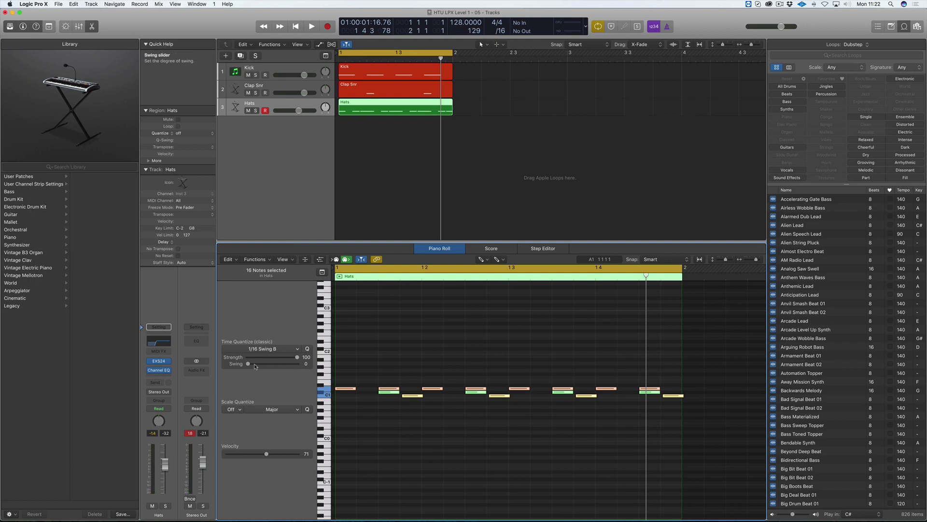
Try raising the quantize Swing amount to 100 for the Hats notes while listening to the loop
key("space")
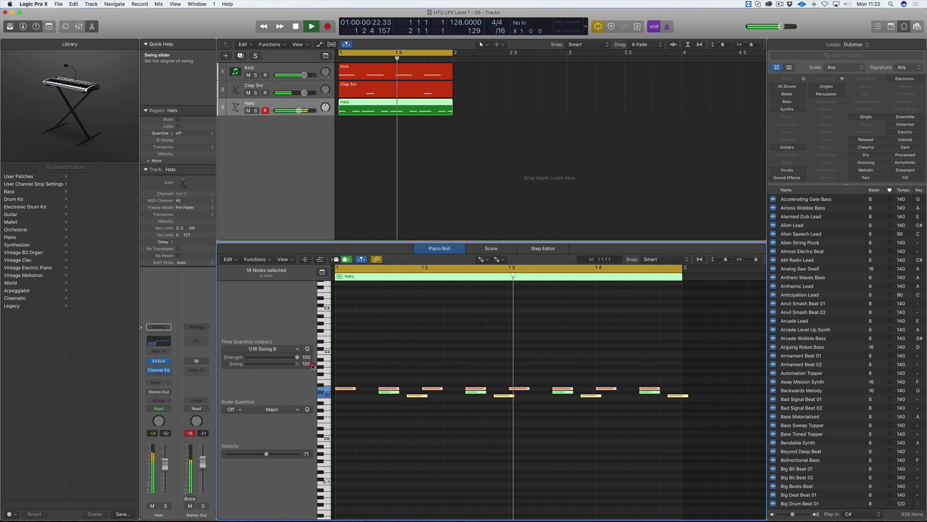
left_click_drag(255, 366, 312, 366)
key("space")
key("space")
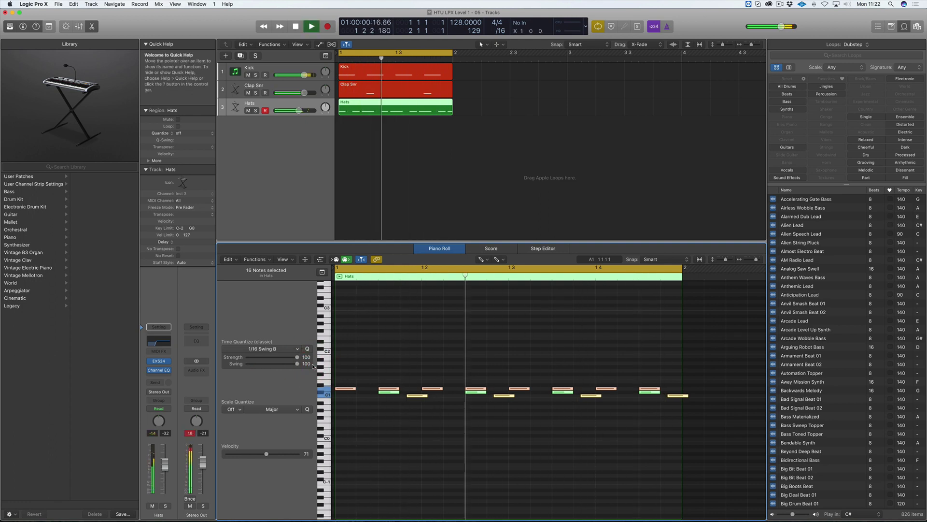
key("space")
Try quantizing the Hats notes to 1/16 Swing E with the Swing amount at 0, and audition the loop
left_click(272, 349)
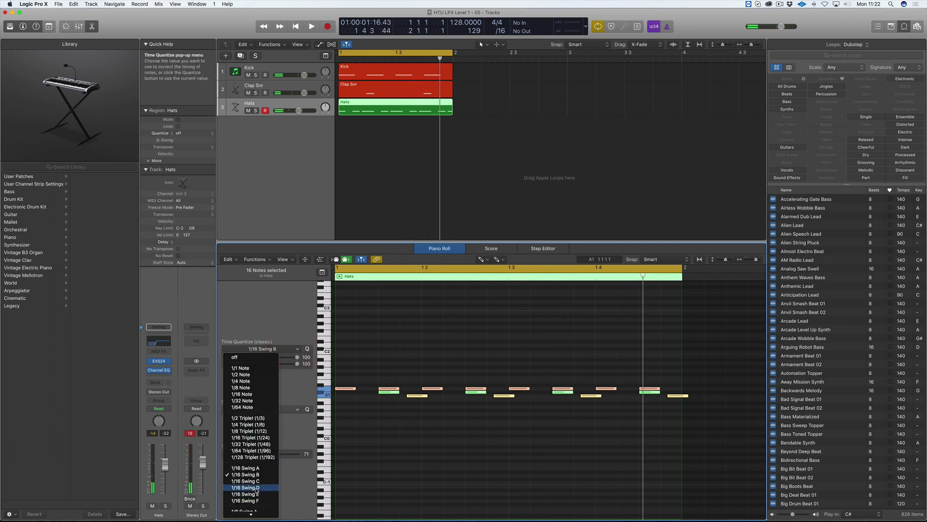
left_click(256, 494)
key("space")
left_click_drag(297, 363, 258, 366)
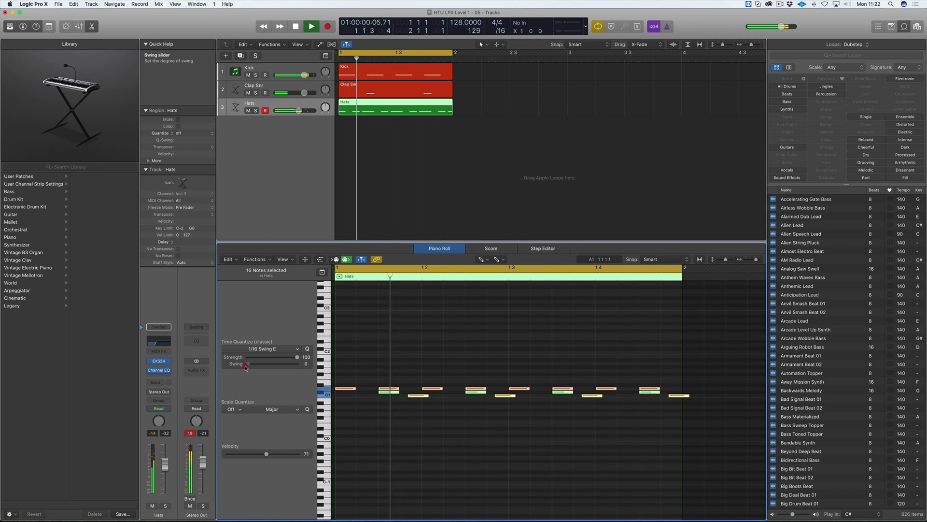
left_click_drag(258, 366, 245, 367)
key("space")
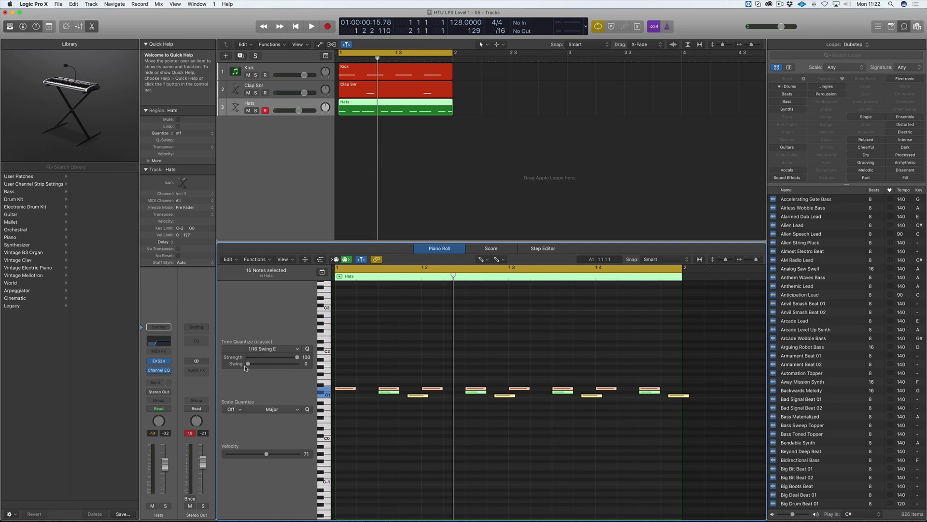
key("space")
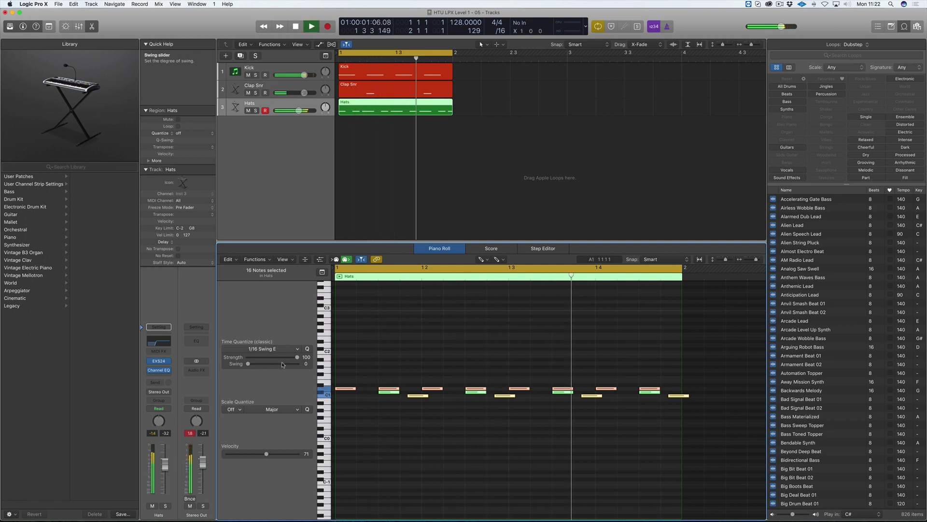
key("space")
Set the time quantize of the Hats notes back to 1/16 Swing B and play the loop
left_click(289, 348)
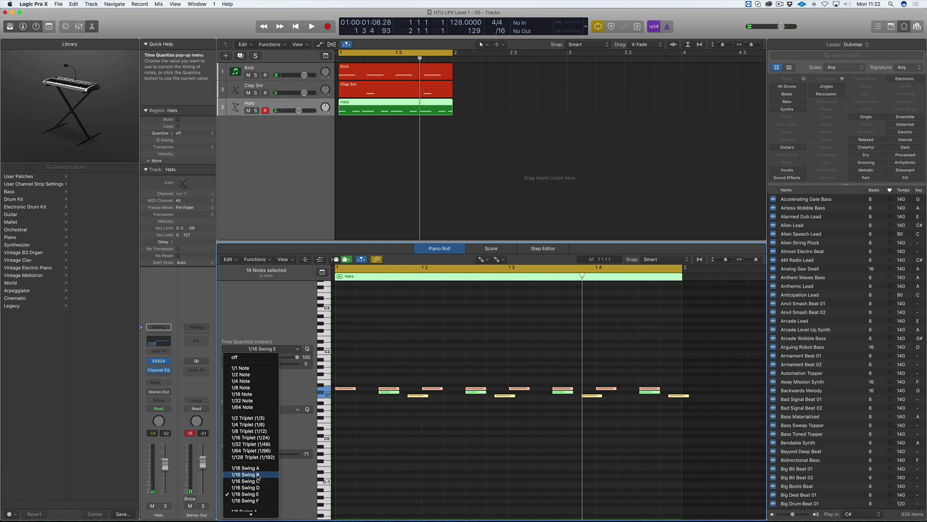
left_click(257, 474)
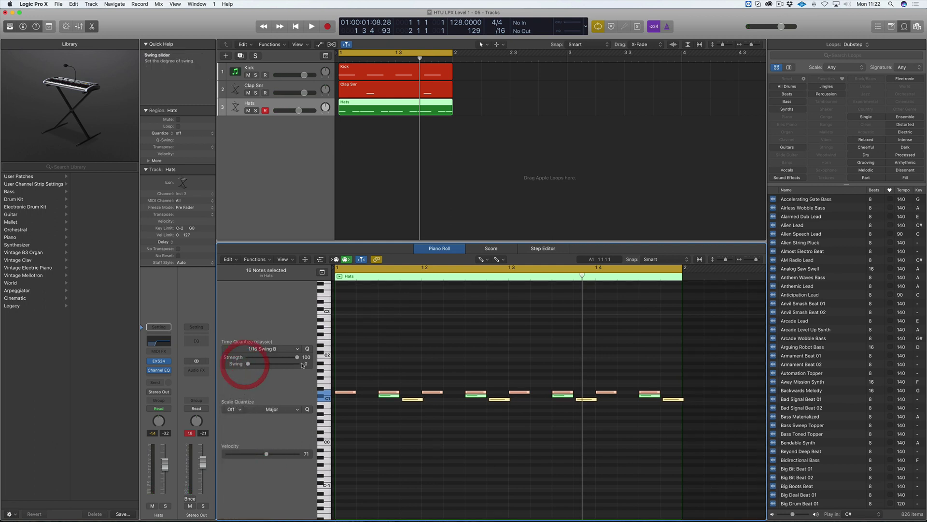
scroll(301, 365, "up", 1)
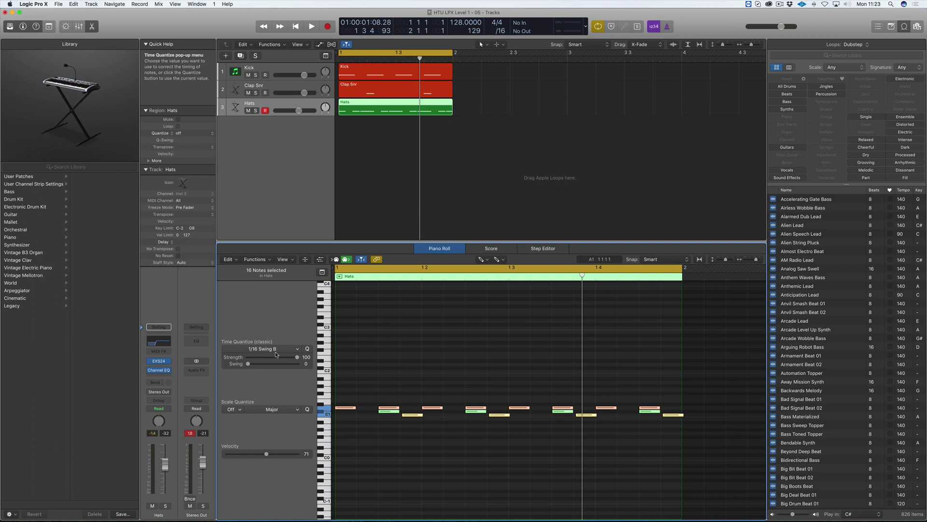
left_click(270, 332)
key("space")
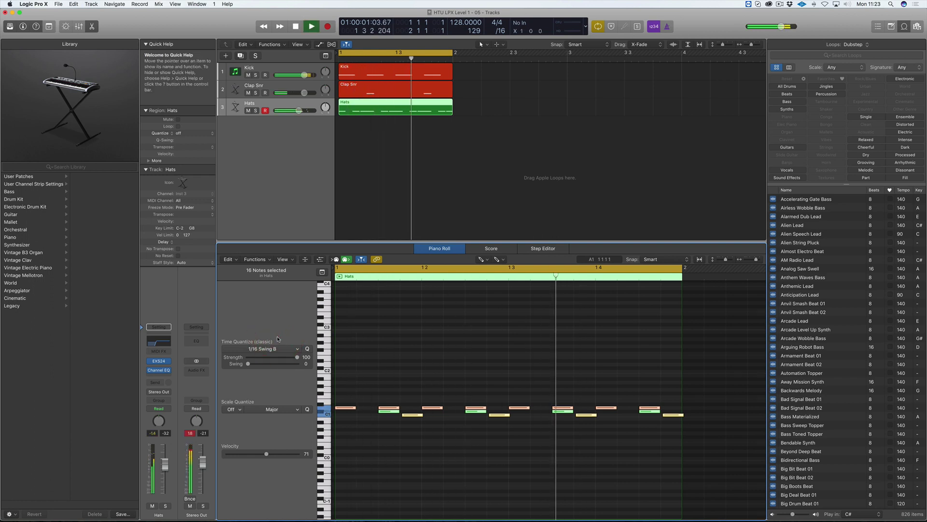
key("space")
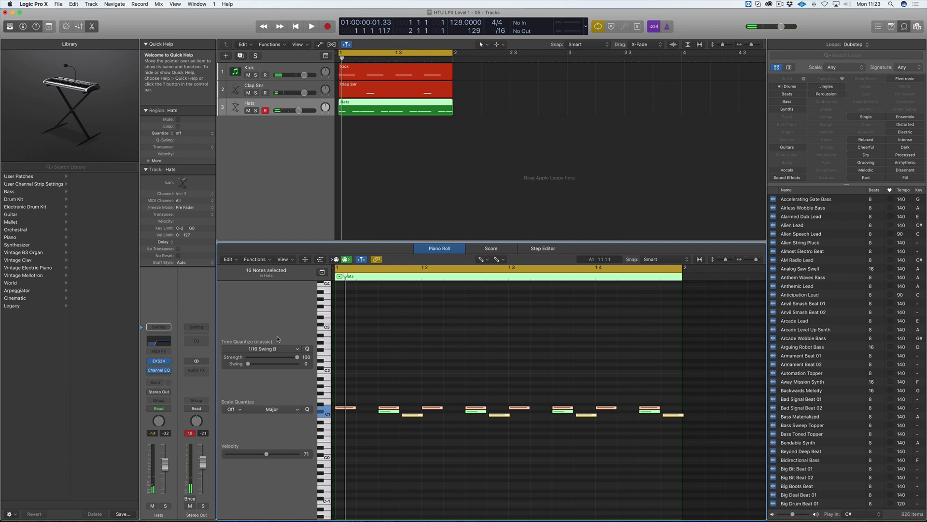
Color the Hats region red to match the Kick and Clap Snr regions, and close the color palette
left_click(305, 147)
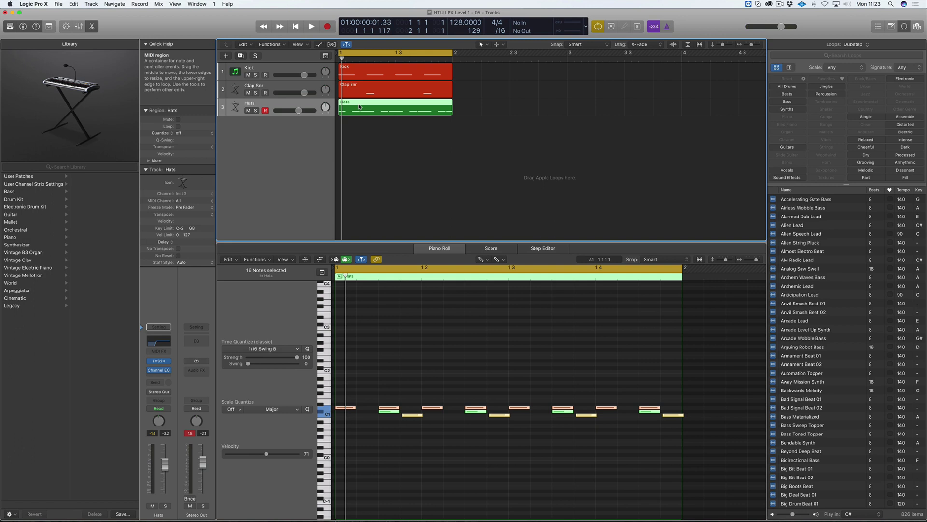
right_click(350, 106)
left_click(335, 123)
key("alt+c")
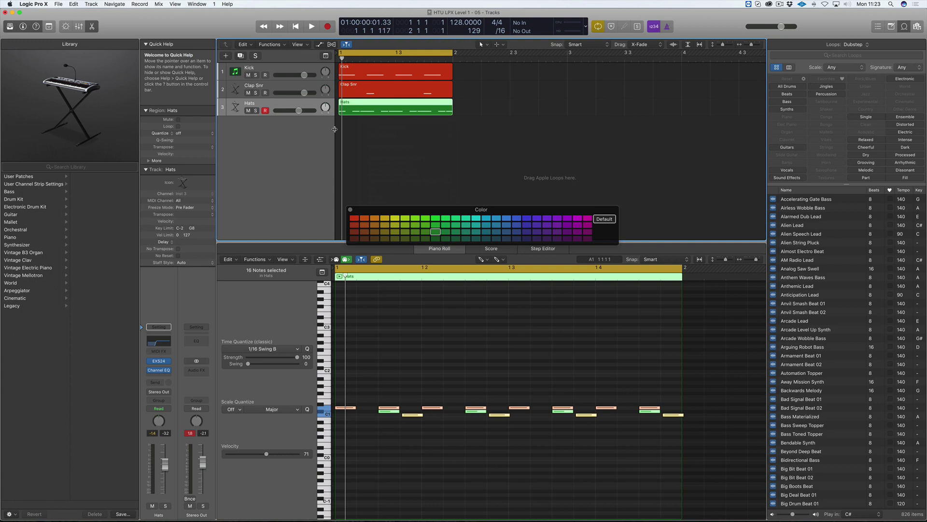
left_click(354, 218)
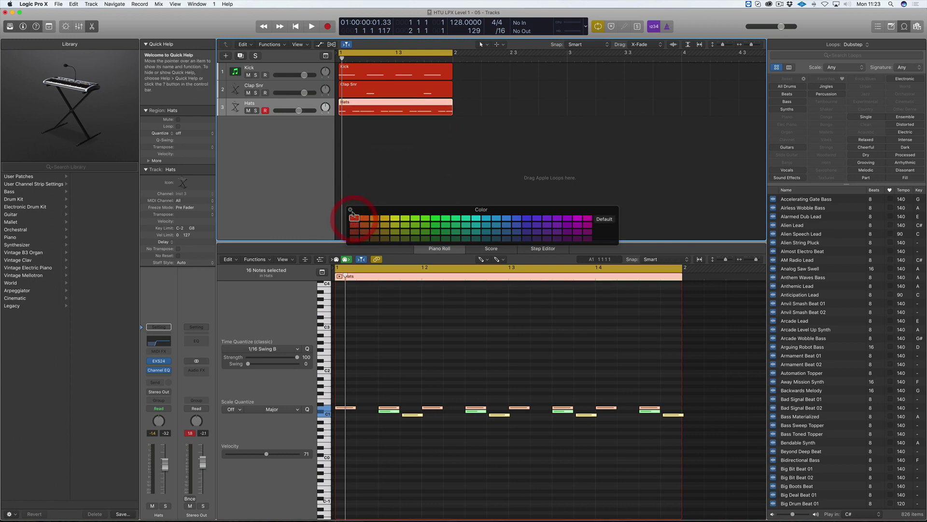
left_click(350, 210)
left_click(308, 194)
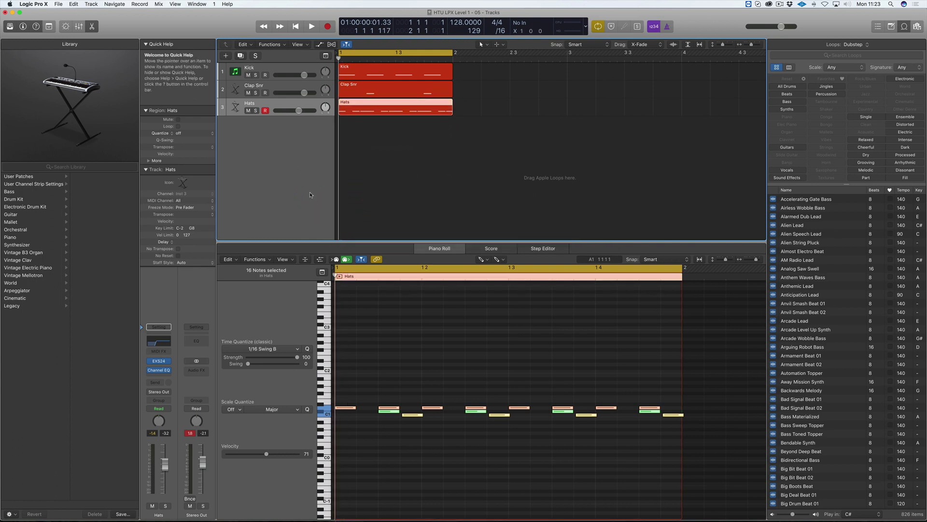